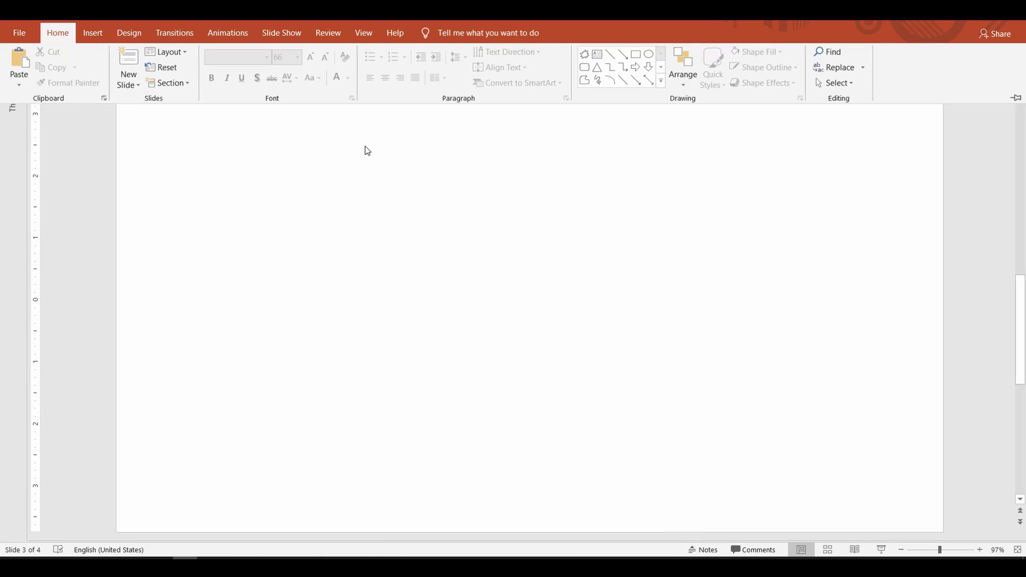
Add a text box with the letter H in bold Arial Narrow, enlarged to 36 pt
{"action": "left_click", "coordinate": [604, 60]}
{"action": "left_click", "coordinate": [360, 234]}
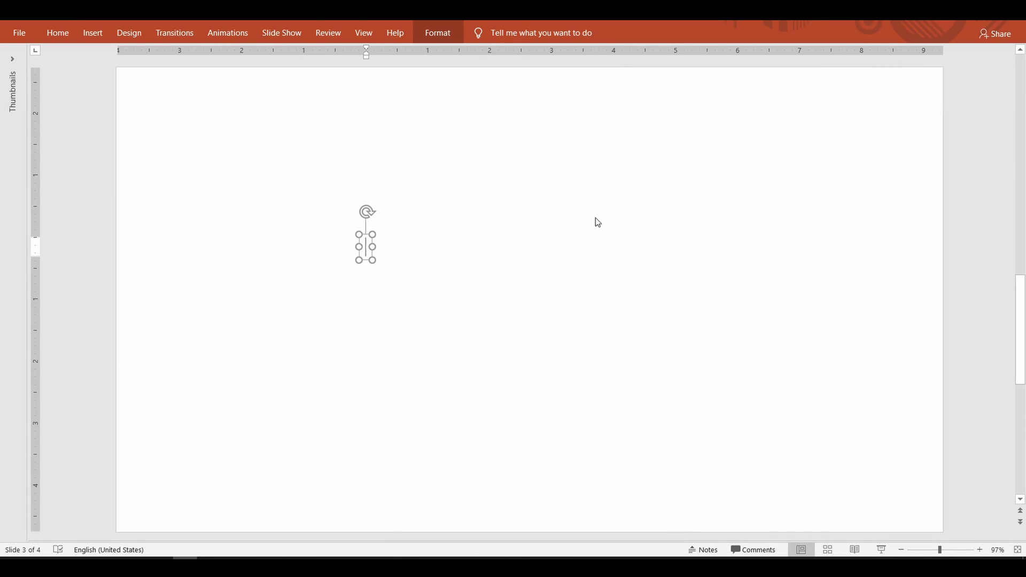
{"action": "type", "text": "H"}
{"action": "left_click", "coordinate": [56, 34]}
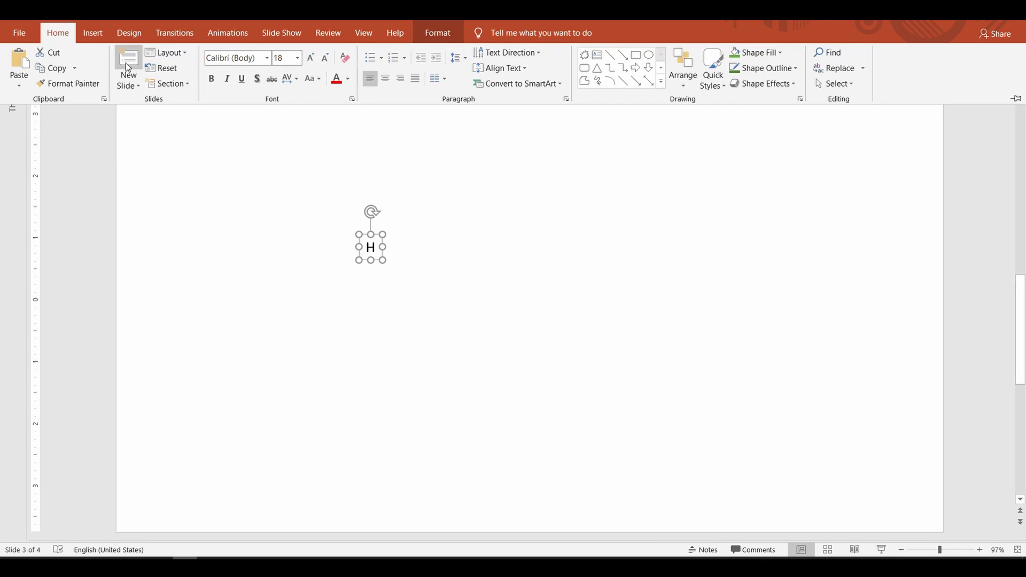
{"action": "left_click", "coordinate": [266, 58]}
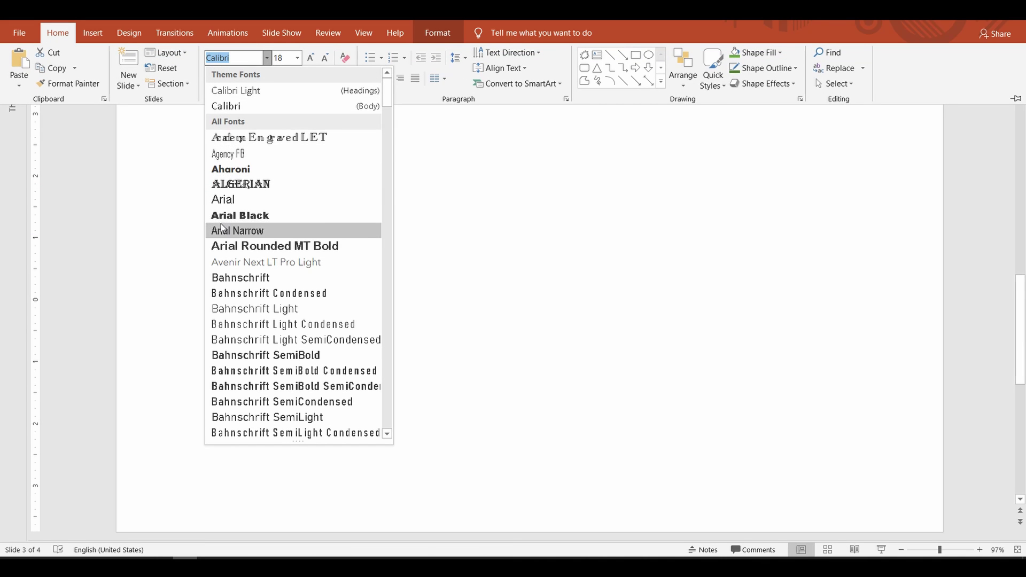
{"action": "left_click", "coordinate": [223, 231]}
{"action": "left_click", "coordinate": [310, 58]}
{"action": "left_click", "coordinate": [311, 58]}
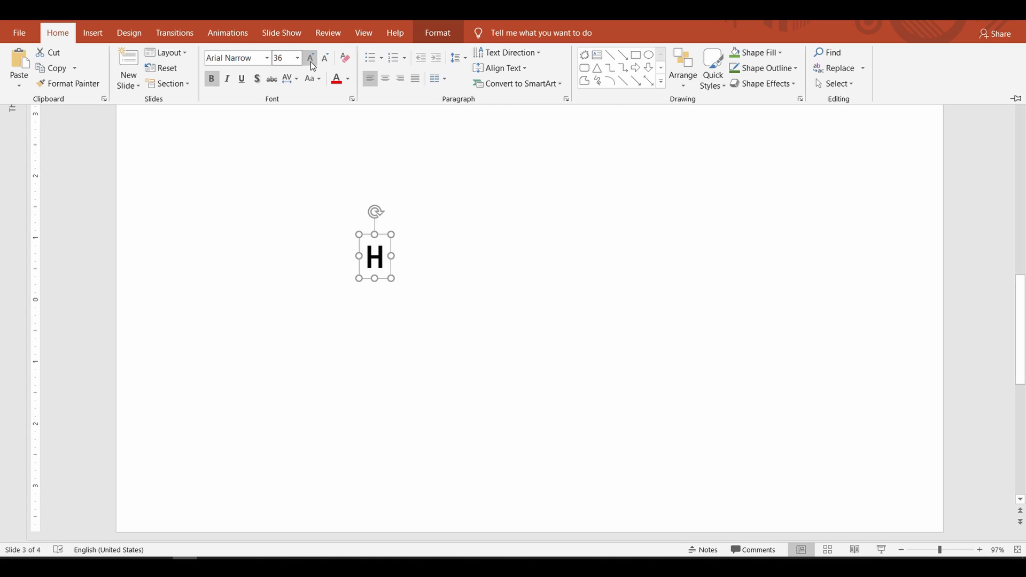
{"action": "left_click", "coordinate": [311, 58]}
{"action": "left_click", "coordinate": [409, 296]}
{"action": "left_click_drag", "start_coordinate": [408, 297], "coordinate": [409, 235]}
{"action": "left_click", "coordinate": [427, 204]}
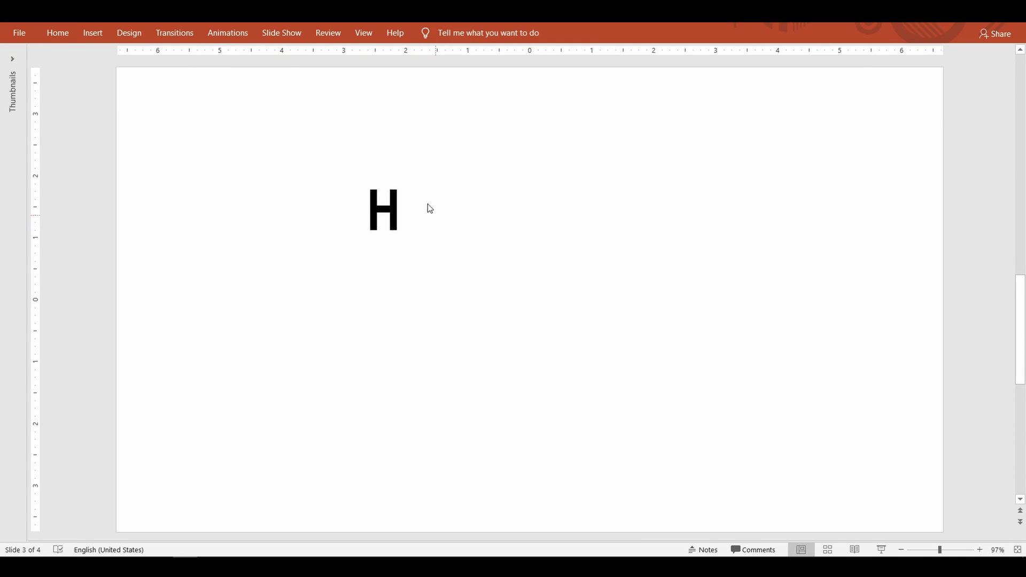
Draw a 4.35"-wide blue rectangle extending right from the H, with no outline
{"action": "left_click", "coordinate": [58, 33]}
{"action": "left_click", "coordinate": [636, 55]}
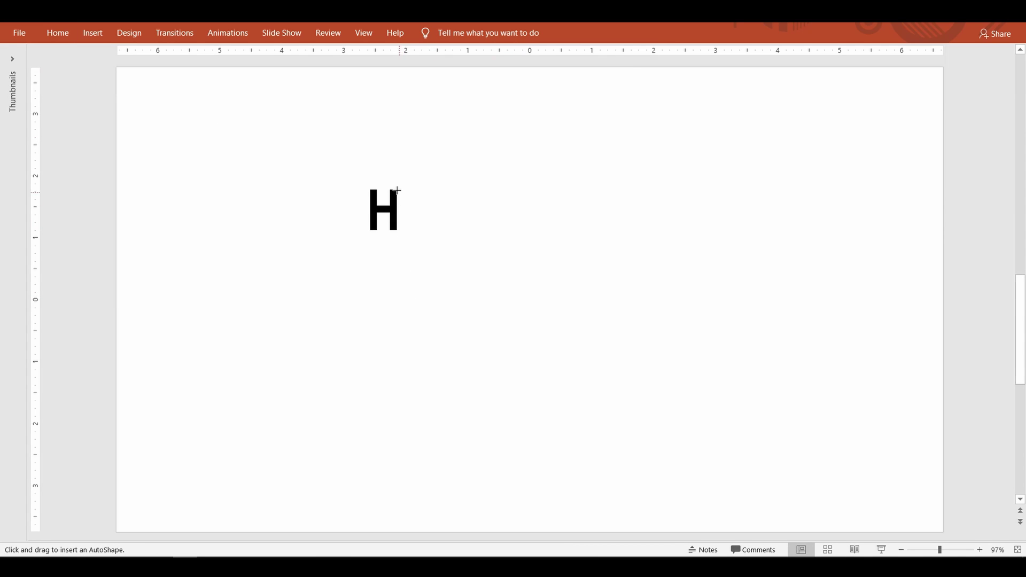
{"action": "left_click_drag", "start_coordinate": [401, 190], "coordinate": [672, 230]}
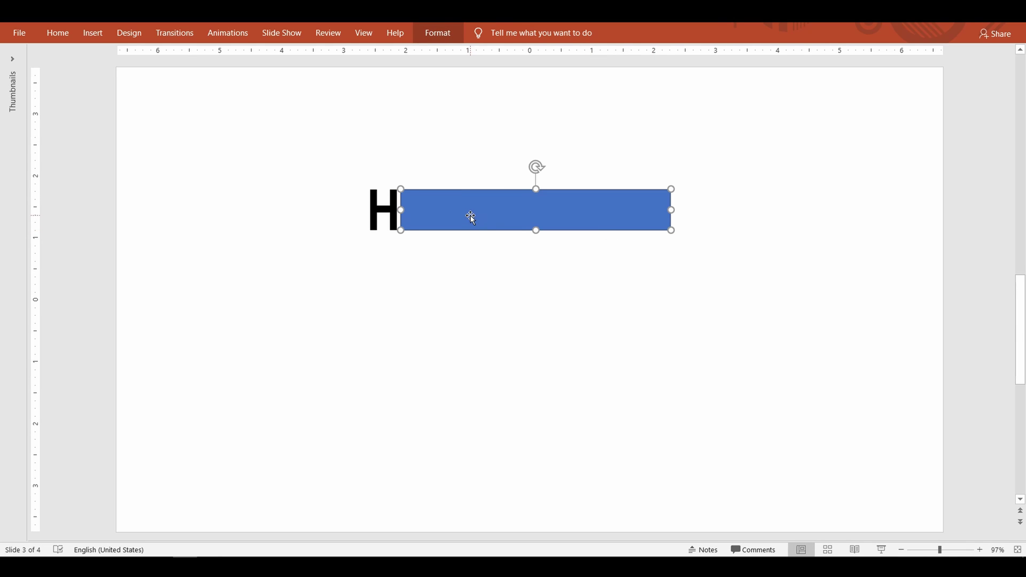
{"action": "left_click", "coordinate": [408, 238]}
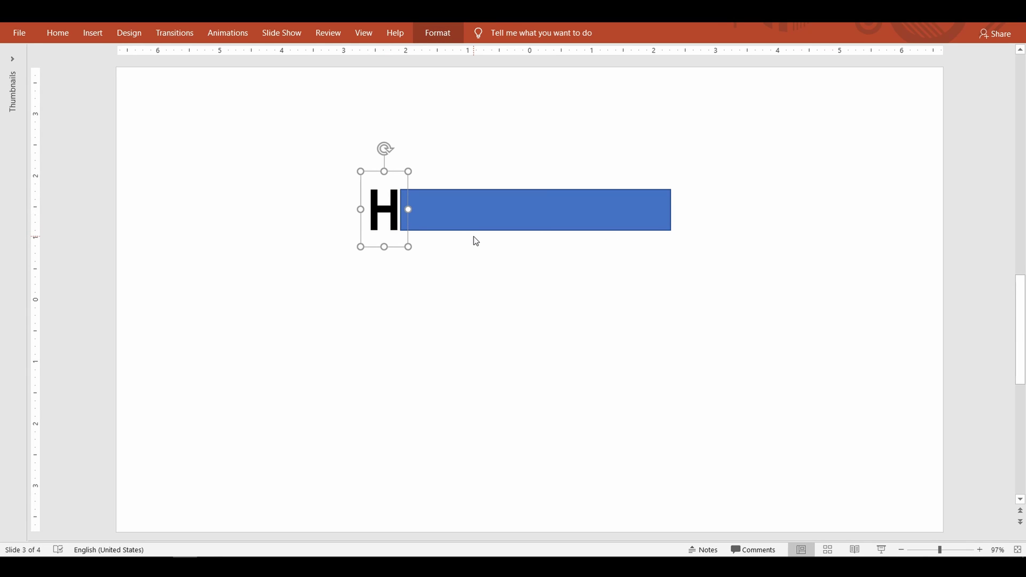
{"action": "left_click", "coordinate": [471, 212]}
{"action": "left_click", "coordinate": [438, 33]}
{"action": "left_click", "coordinate": [494, 68]}
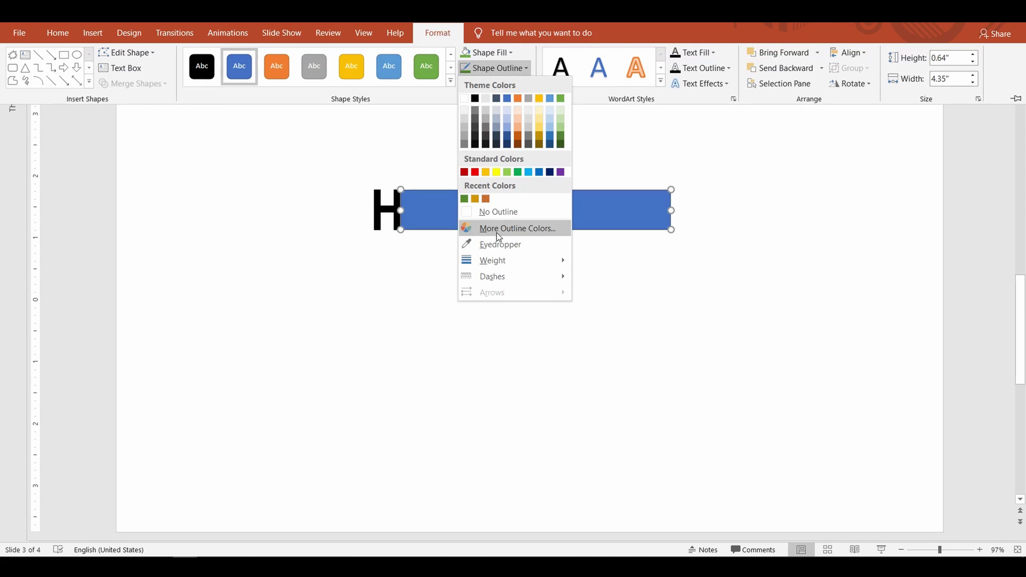
{"action": "left_click", "coordinate": [484, 211]}
{"action": "left_click", "coordinate": [434, 235]}
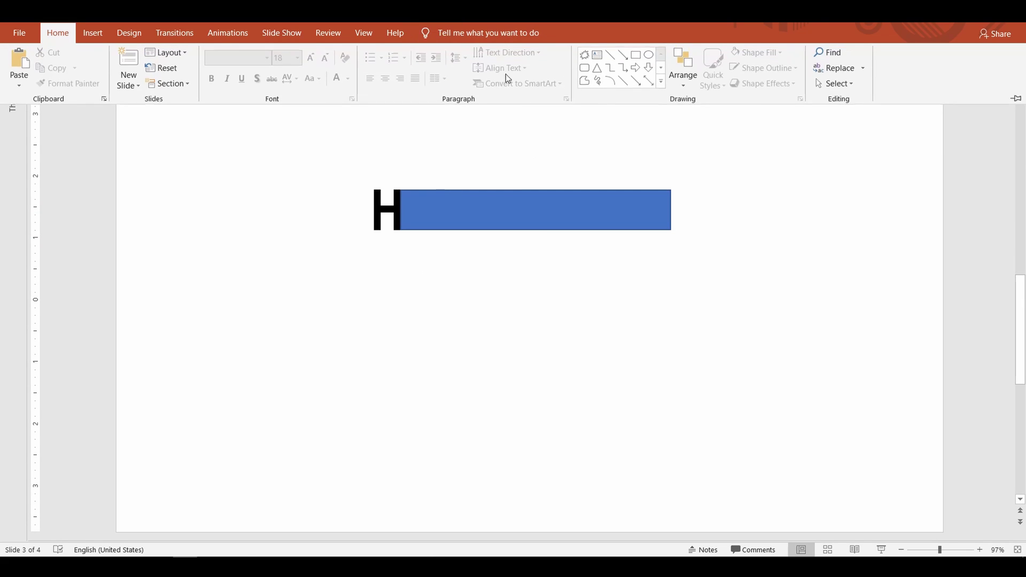
Add an APPY text box and copy the H's formatting onto it with Format Painter
{"action": "left_click", "coordinate": [601, 53]}
{"action": "left_click", "coordinate": [484, 152]}
{"action": "type", "text": "APPY"}
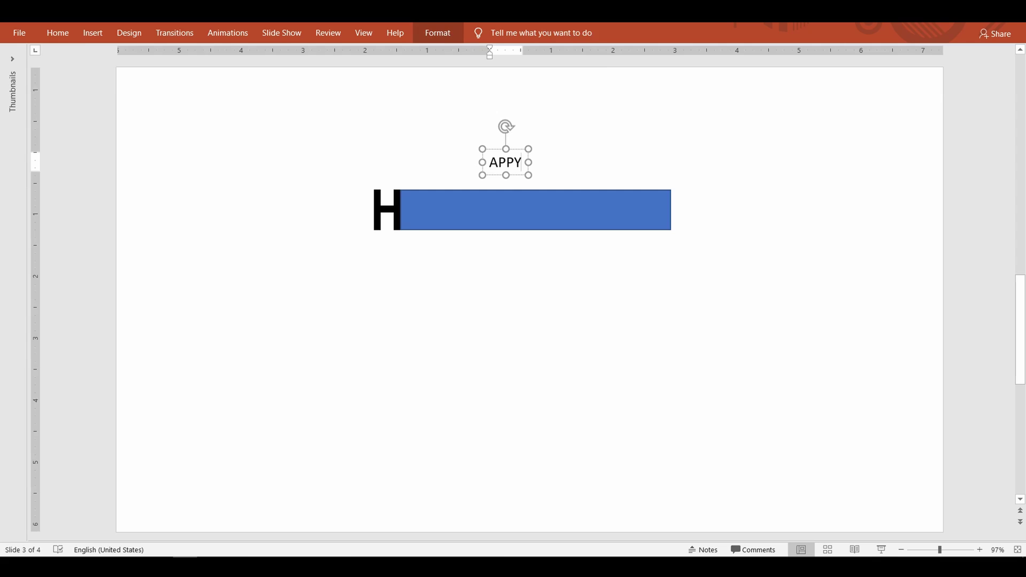
{"action": "left_click", "coordinate": [414, 231]}
{"action": "left_click", "coordinate": [58, 33]}
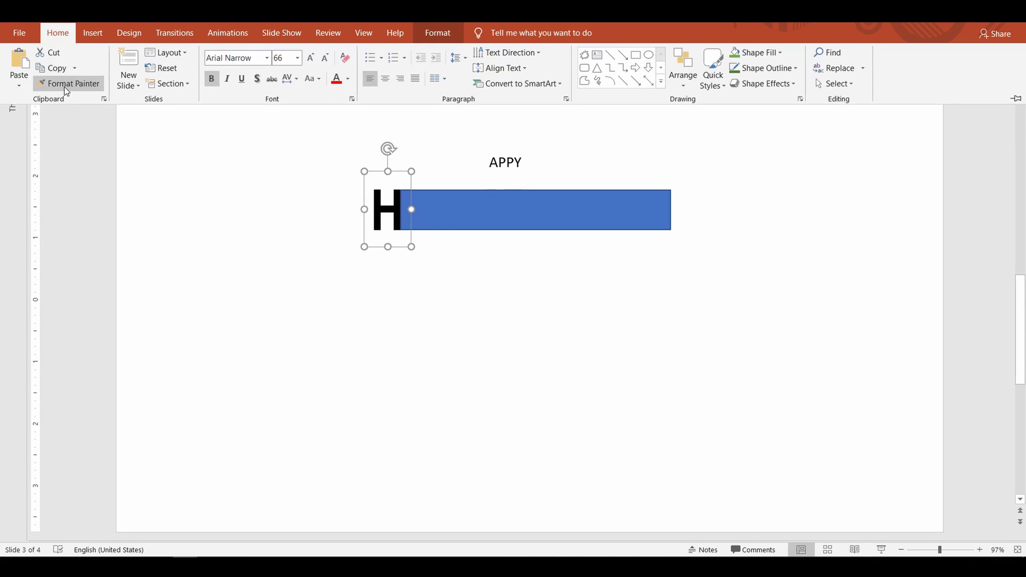
{"action": "left_click", "coordinate": [69, 82]}
{"action": "left_click", "coordinate": [519, 160]}
{"action": "left_click", "coordinate": [595, 149]}
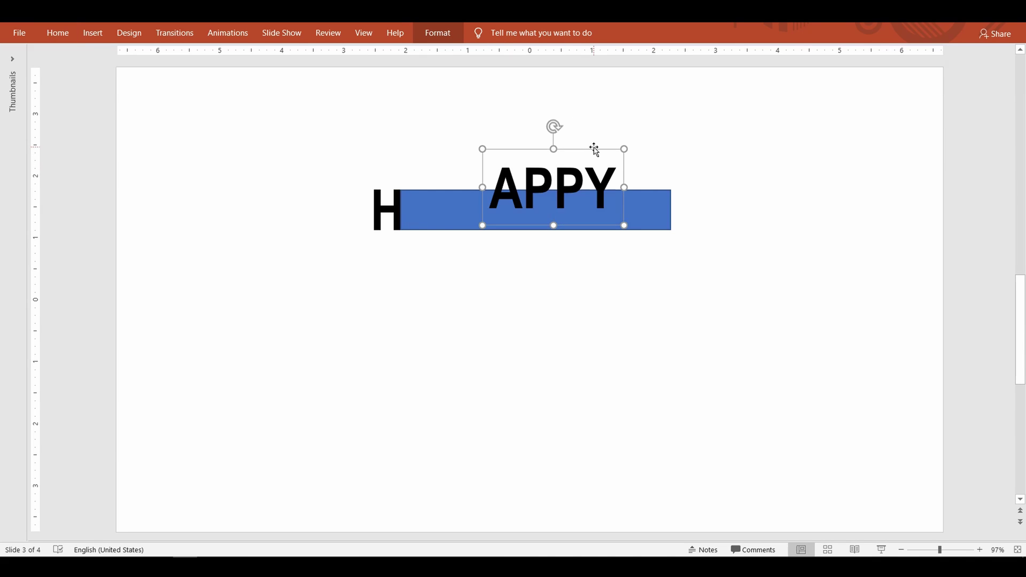
Shrink APPY slightly and line it up beside the H on the blue bar
{"action": "left_click", "coordinate": [57, 33]}
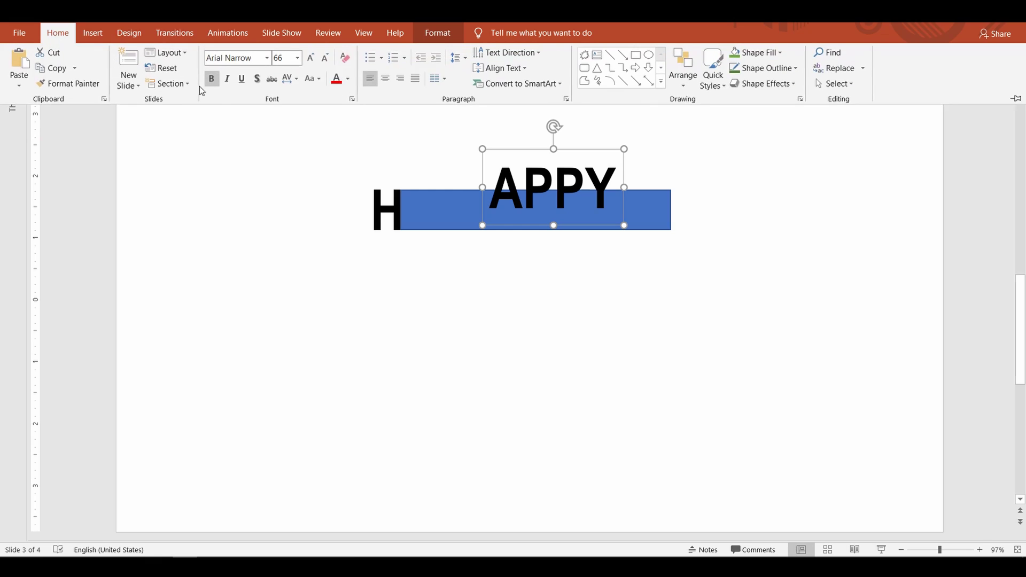
{"action": "left_click", "coordinate": [325, 58]}
{"action": "left_click", "coordinate": [627, 191]}
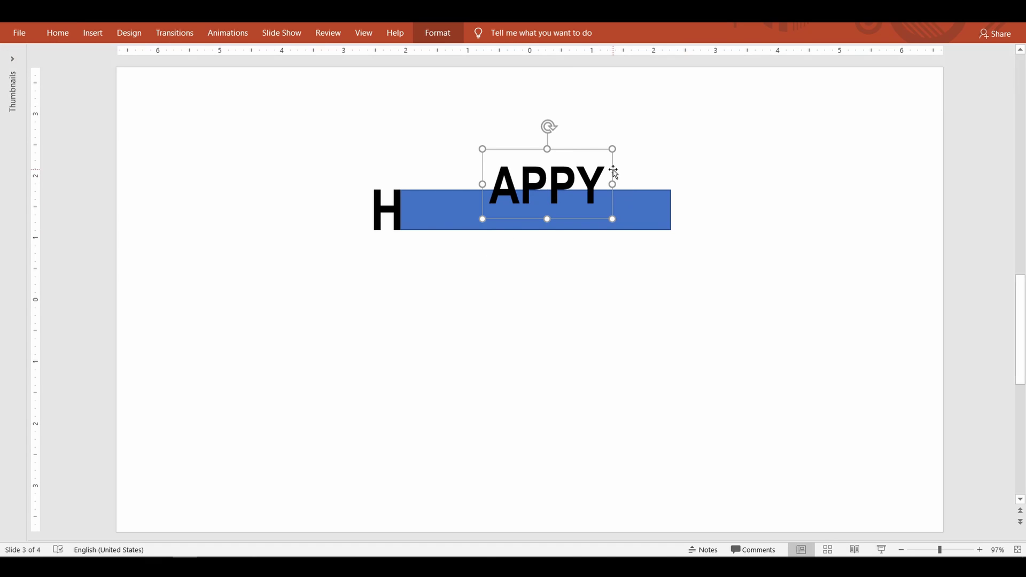
{"action": "left_click_drag", "start_coordinate": [614, 172], "coordinate": [530, 195]}
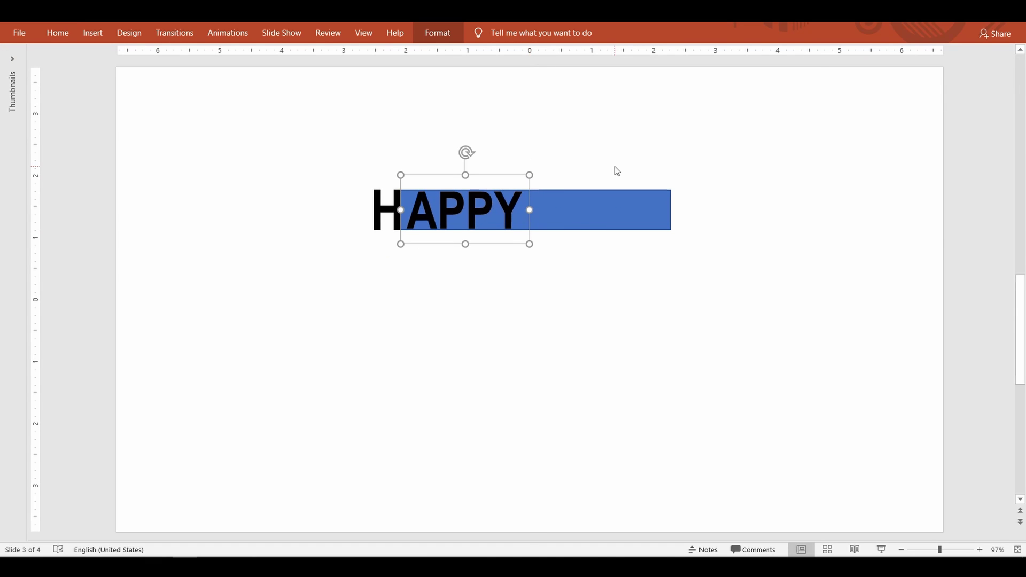
{"action": "key", "text": "ctrl+shift+comma"}
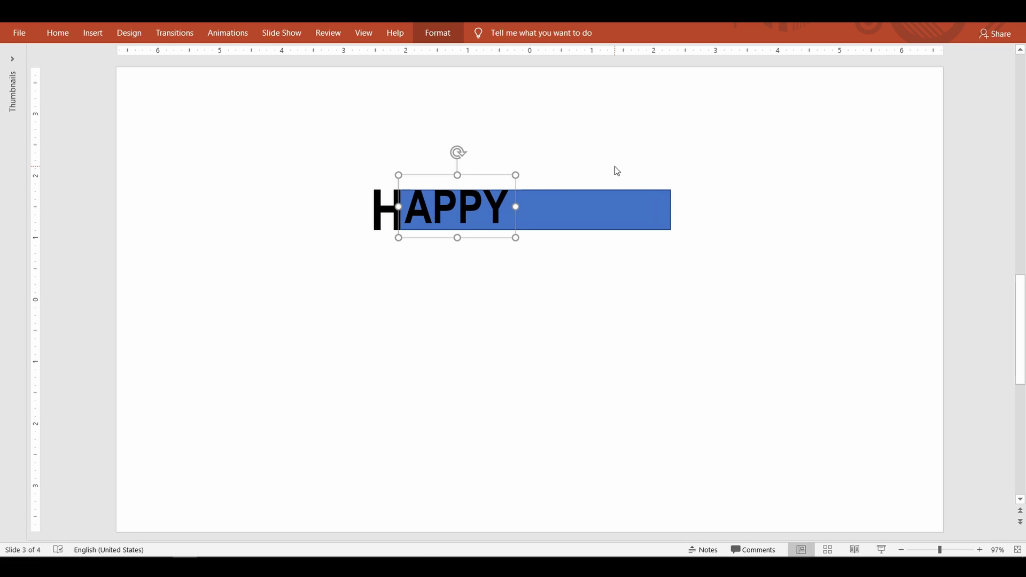
{"action": "left_click_drag", "start_coordinate": [515, 186], "coordinate": [515, 190]}
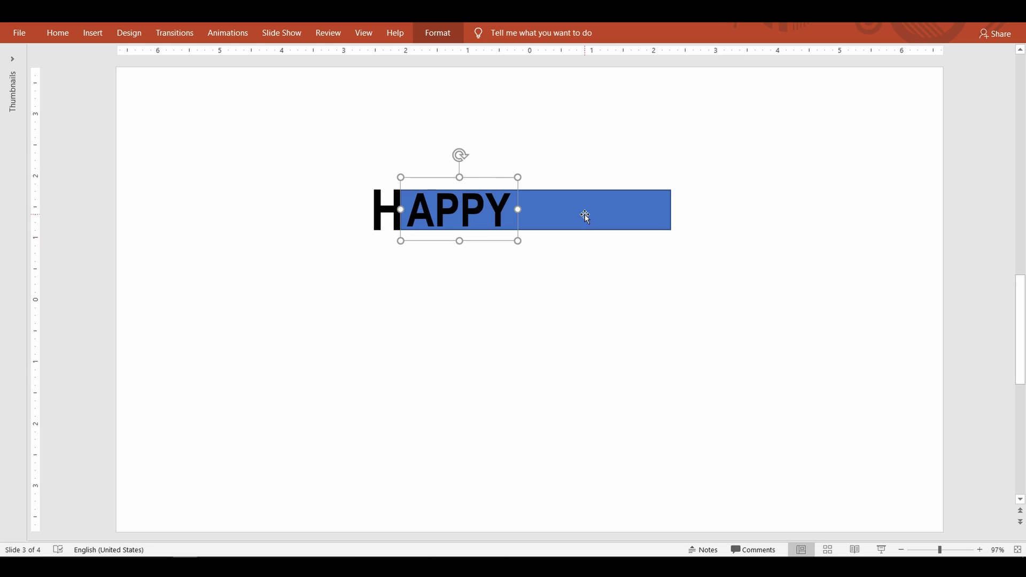
{"action": "left_click", "coordinate": [574, 244]}
{"action": "left_click", "coordinate": [589, 211]}
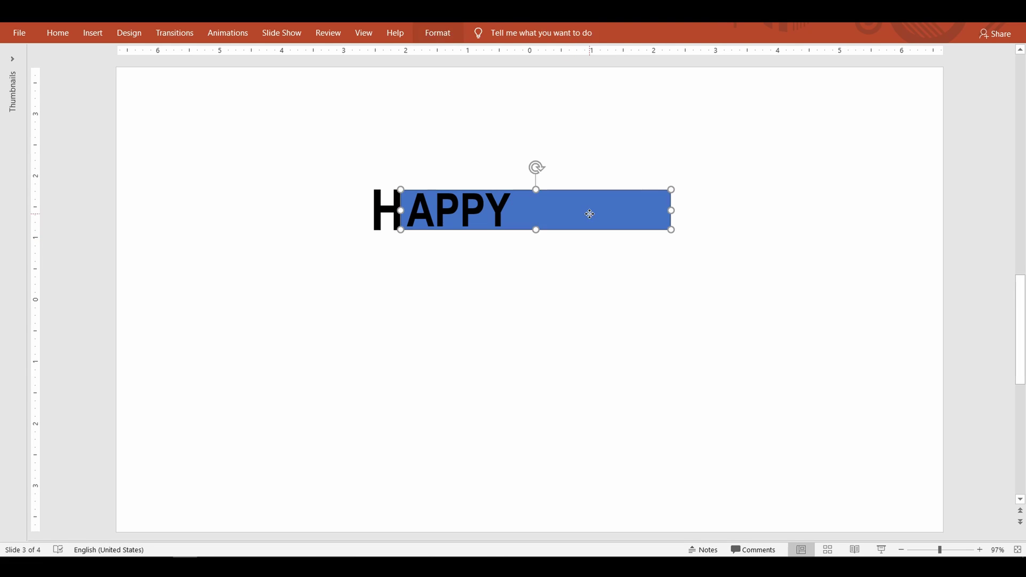
Shorten the blue bar and duplicate it into three evenly spaced stacked bars
{"action": "left_click_drag", "start_coordinate": [671, 211], "coordinate": [630, 211]}
{"action": "key", "text": "ctrl+d"}
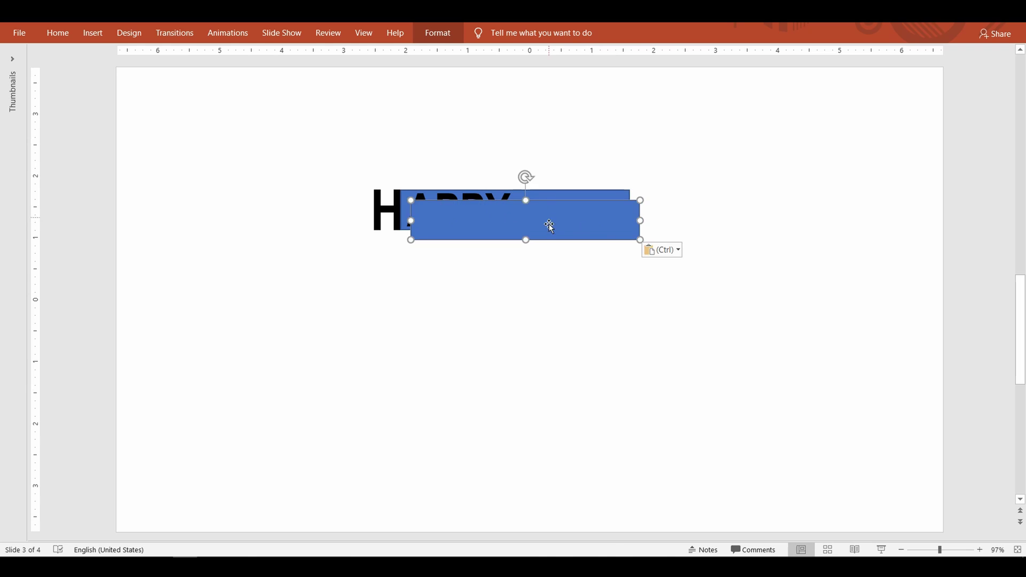
{"action": "left_click_drag", "start_coordinate": [550, 223], "coordinate": [517, 335]}
{"action": "key", "text": "ctrl+d"}
{"action": "left_click_drag", "start_coordinate": [506, 267], "coordinate": [507, 273]}
{"action": "left_click", "coordinate": [719, 279]}
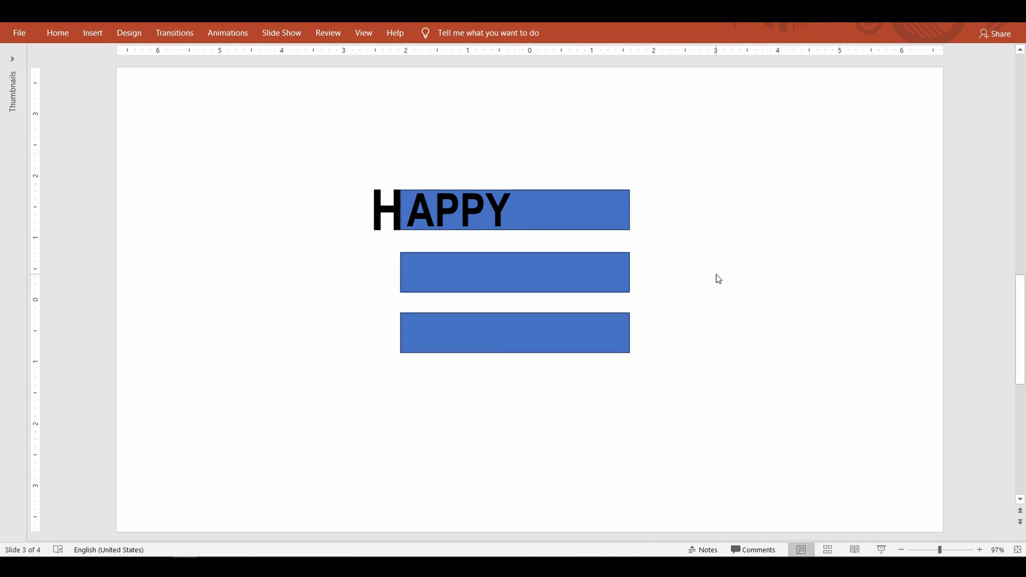
Duplicate the H as a T beside the middle bar and a G beside the third
{"action": "left_click", "coordinate": [402, 221]}
{"action": "key", "text": "ctrl+d"}
{"action": "left_click_drag", "start_coordinate": [409, 235], "coordinate": [408, 294]}
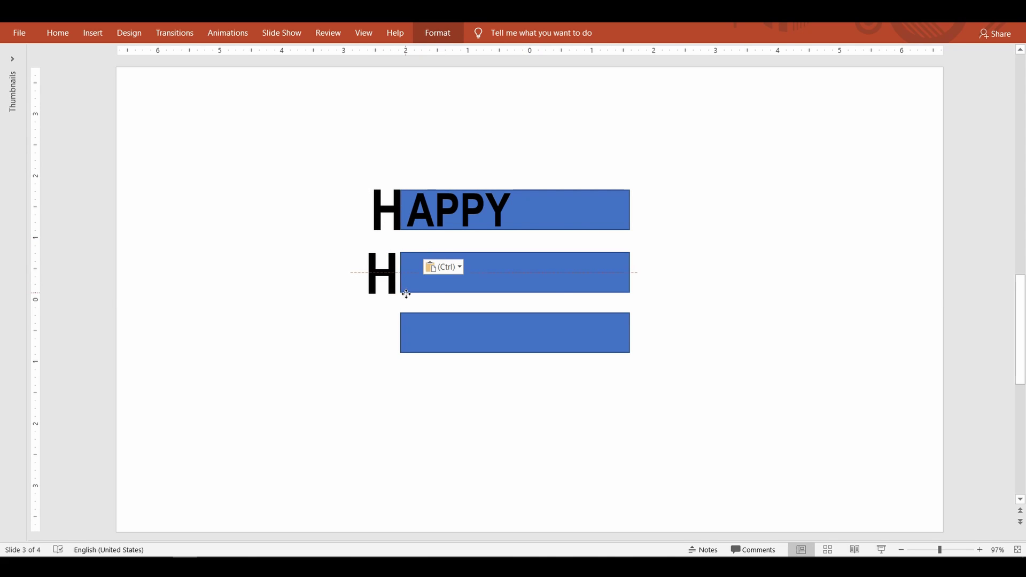
{"action": "type", "text": "T"}
{"action": "left_click", "coordinate": [357, 288]}
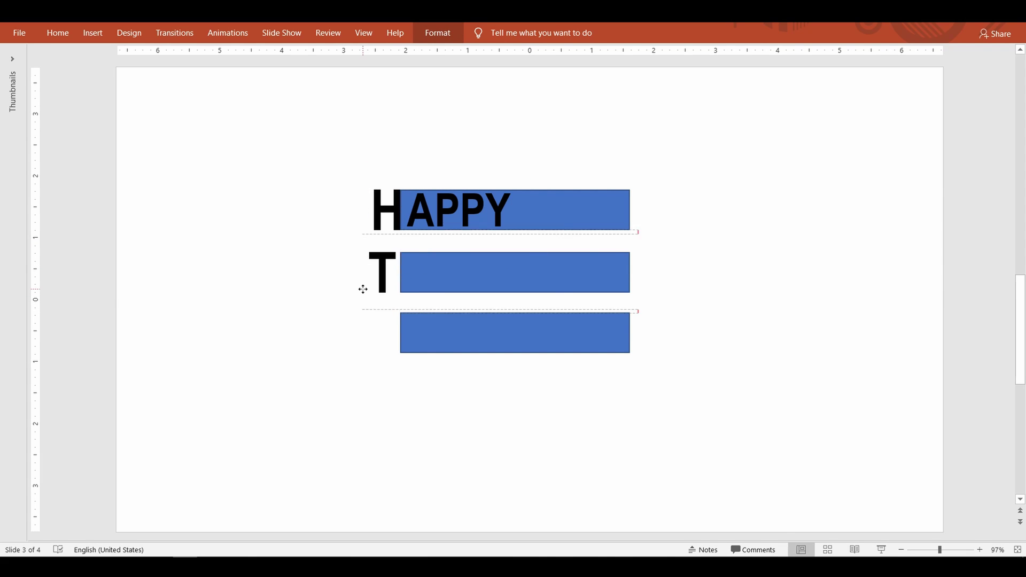
{"action": "left_click", "coordinate": [380, 274]}
{"action": "key", "text": "ctrl+d"}
{"action": "left_click_drag", "start_coordinate": [419, 305], "coordinate": [404, 356]}
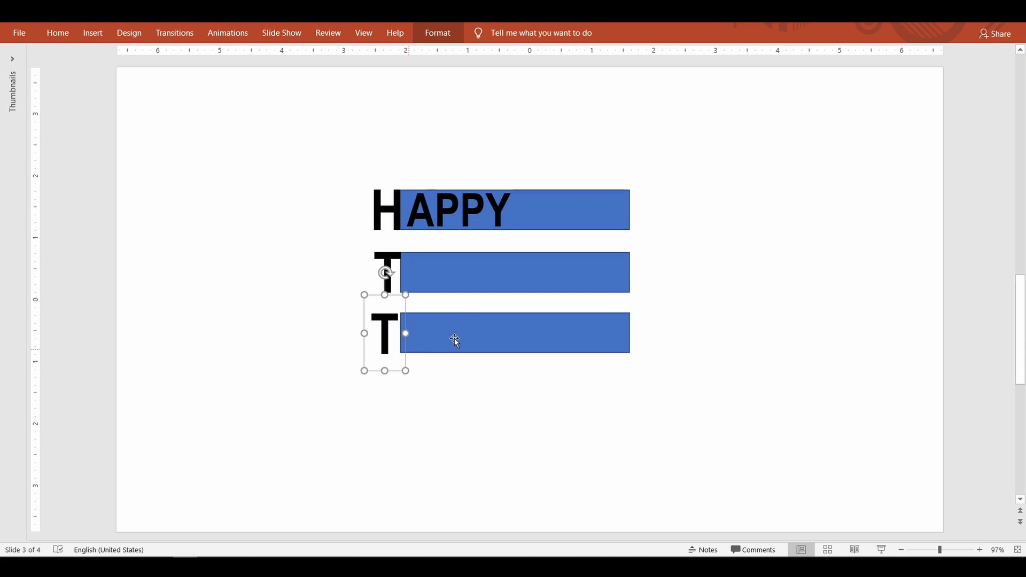
{"action": "type", "text": "G"}
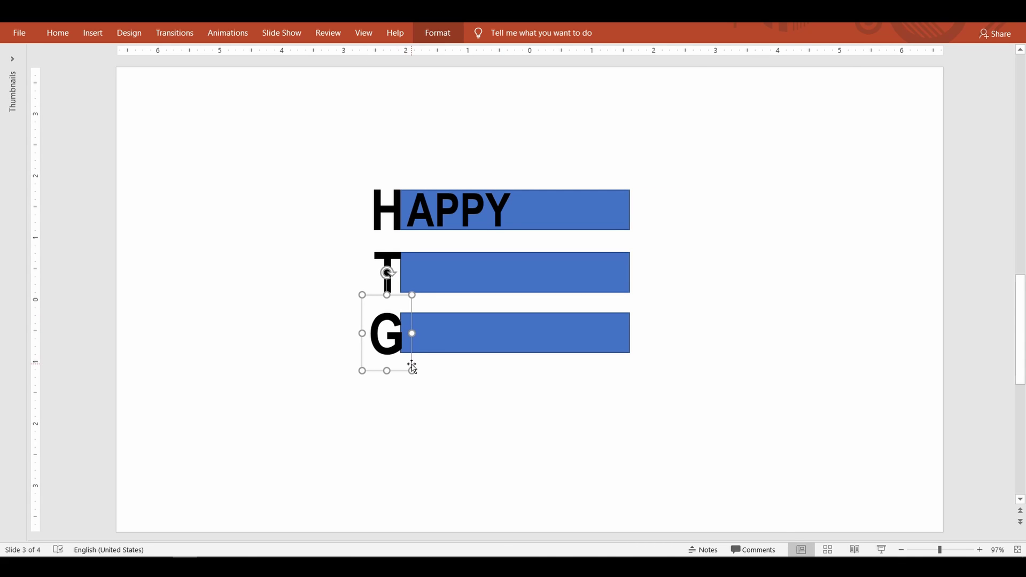
Copy the APPY text onto the middle bar and change it to HANKS beside the T
{"action": "left_click", "coordinate": [507, 209]}
{"action": "key", "text": "ctrl+d"}
{"action": "left_click_drag", "start_coordinate": [531, 204], "coordinate": [527, 253]}
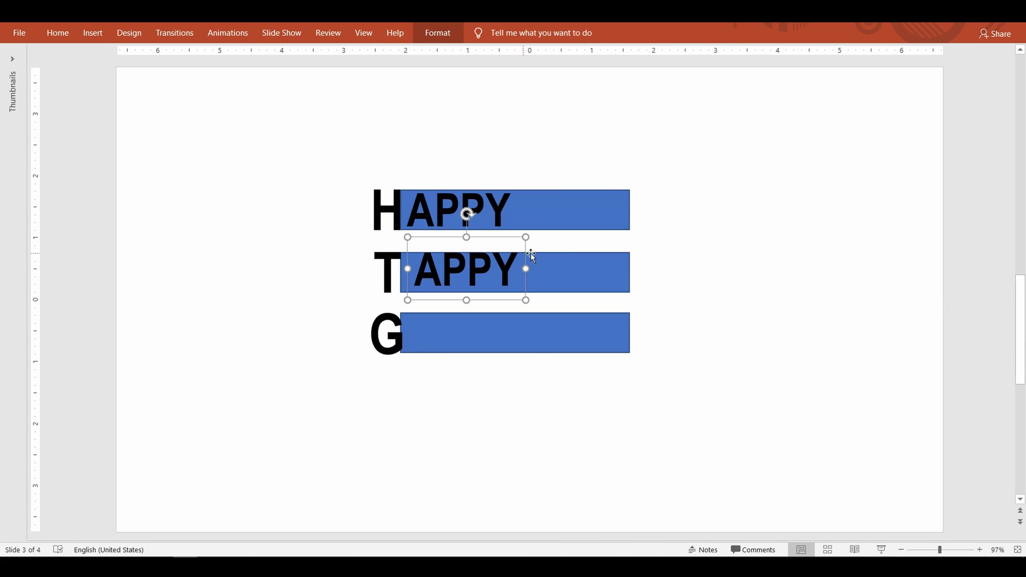
{"action": "double_click", "coordinate": [497, 270]}
{"action": "type", "text": "HANKS"}
{"action": "left_click_drag", "start_coordinate": [517, 303], "coordinate": [505, 306]}
Copy the text box onto the third bar and change it to IVING
{"action": "key", "text": "shift+Tab"}
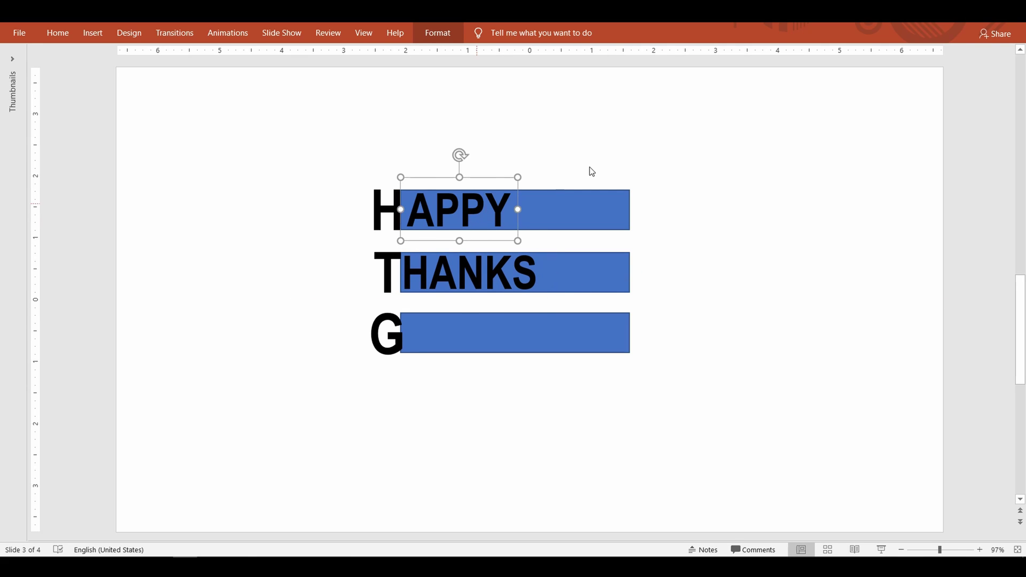
{"action": "key", "text": "ctrl+d"}
{"action": "left_click_drag", "start_coordinate": [519, 206], "coordinate": [516, 333]}
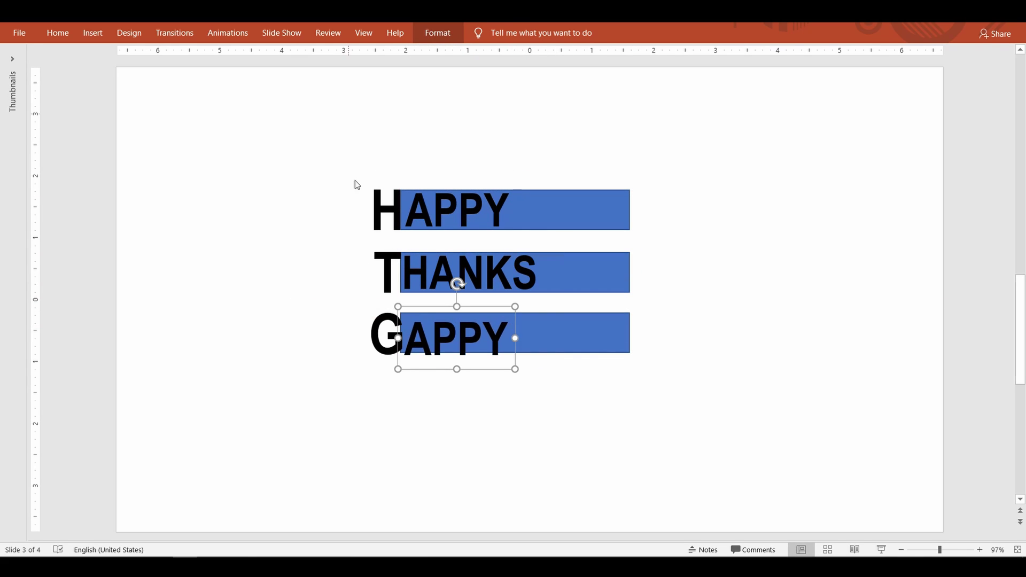
{"action": "key", "text": "Return"}
{"action": "type", "text": "IVING"}
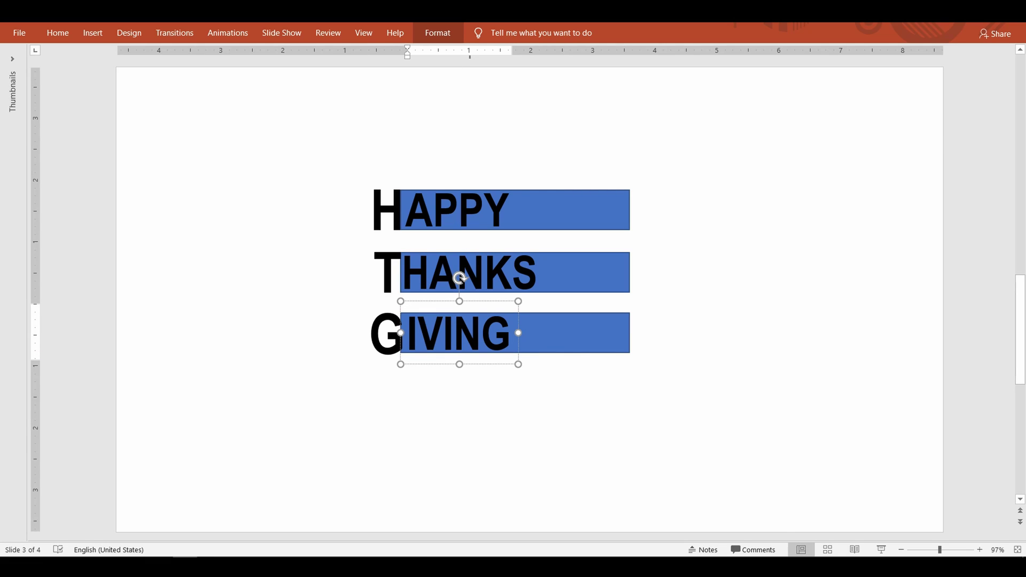
{"action": "key", "text": "Escape"}
{"action": "left_click", "coordinate": [746, 315]}
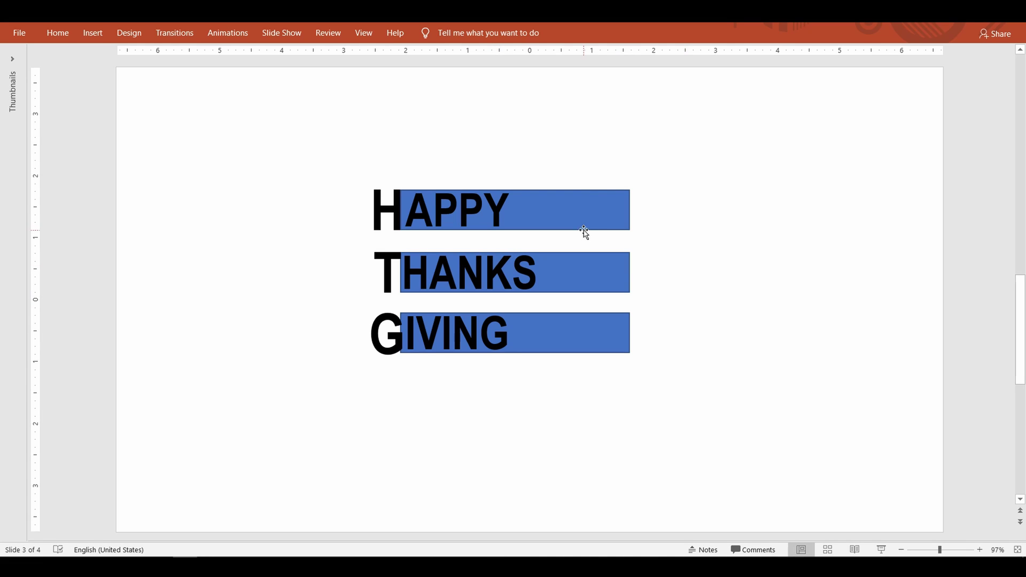
Subtract the APPY letters from the HAPPY bar with Merge Shapes
{"action": "left_click", "coordinate": [589, 210]}
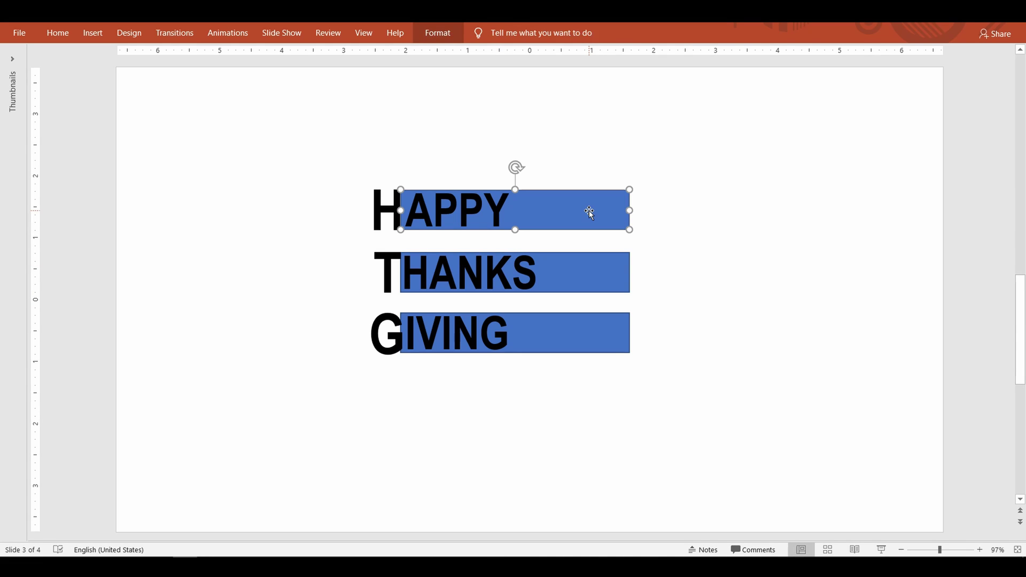
{"action": "left_click", "coordinate": [471, 208], "text": "shift"}
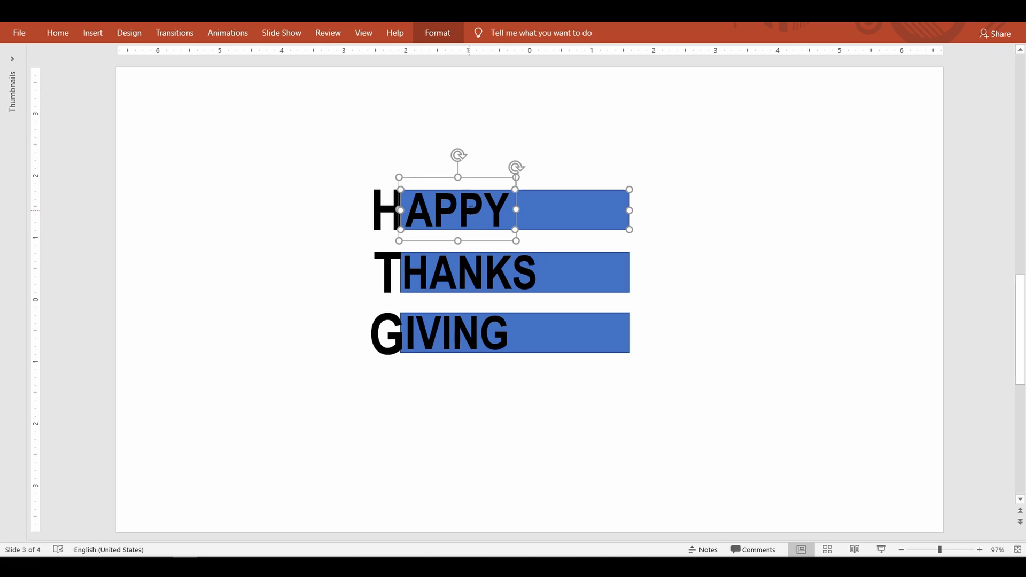
{"action": "left_click", "coordinate": [437, 33]}
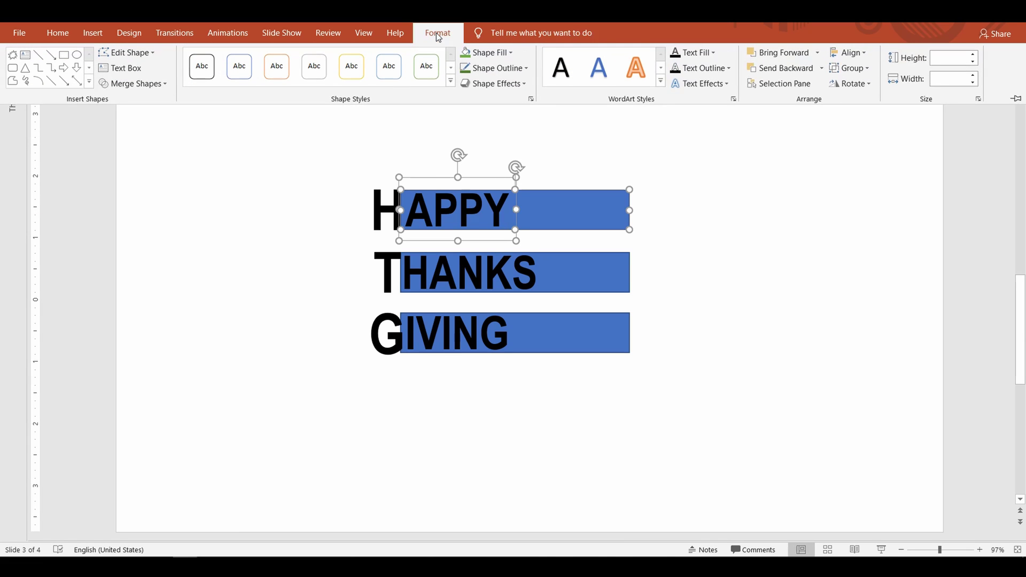
{"action": "left_click", "coordinate": [166, 85]}
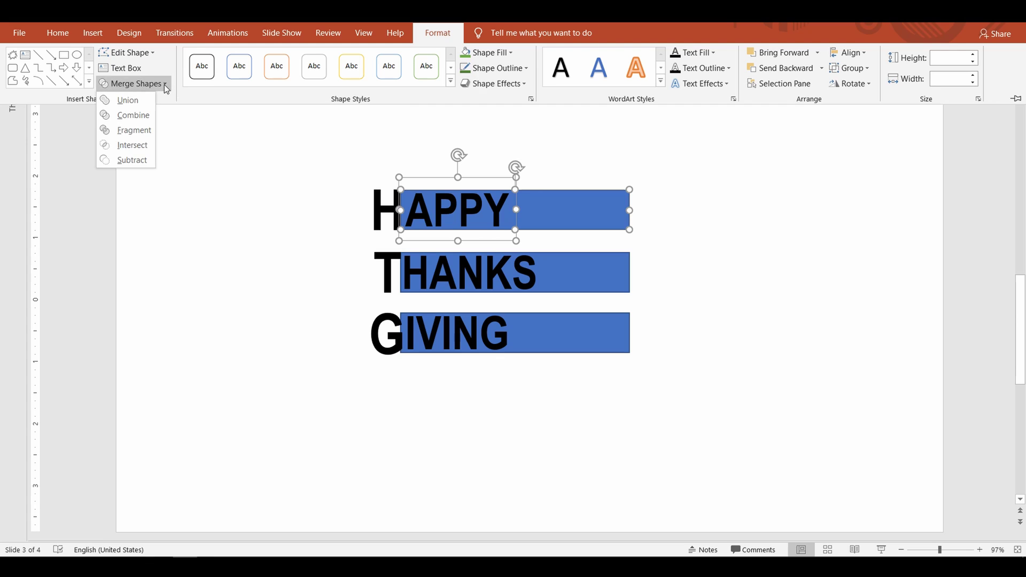
{"action": "left_click", "coordinate": [148, 163]}
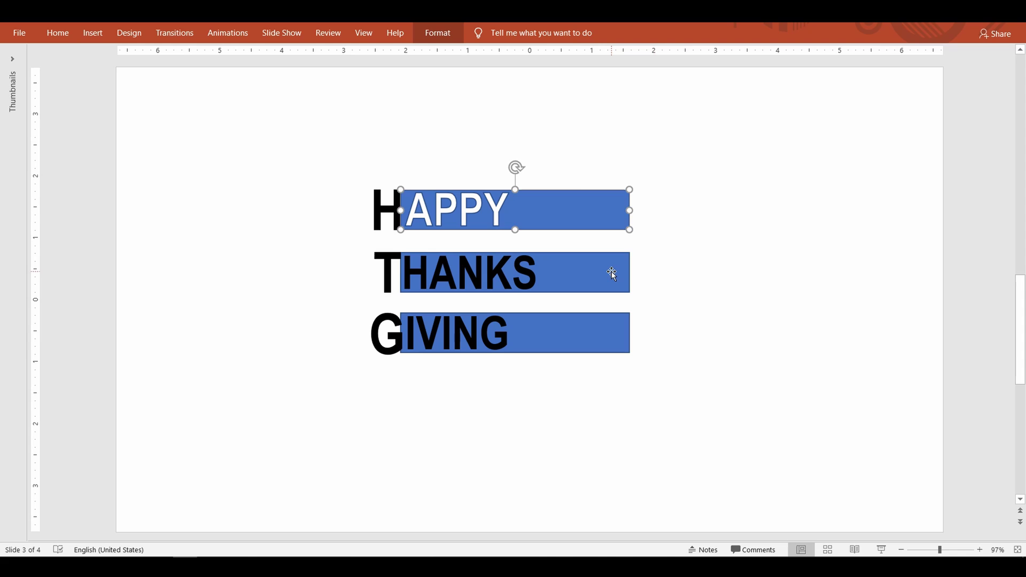
Subtract the HANKS letters from the THANKS bar with Merge Shapes
{"action": "left_click", "coordinate": [579, 271]}
{"action": "left_click", "coordinate": [470, 272], "text": "shift"}
{"action": "left_click", "coordinate": [438, 32]}
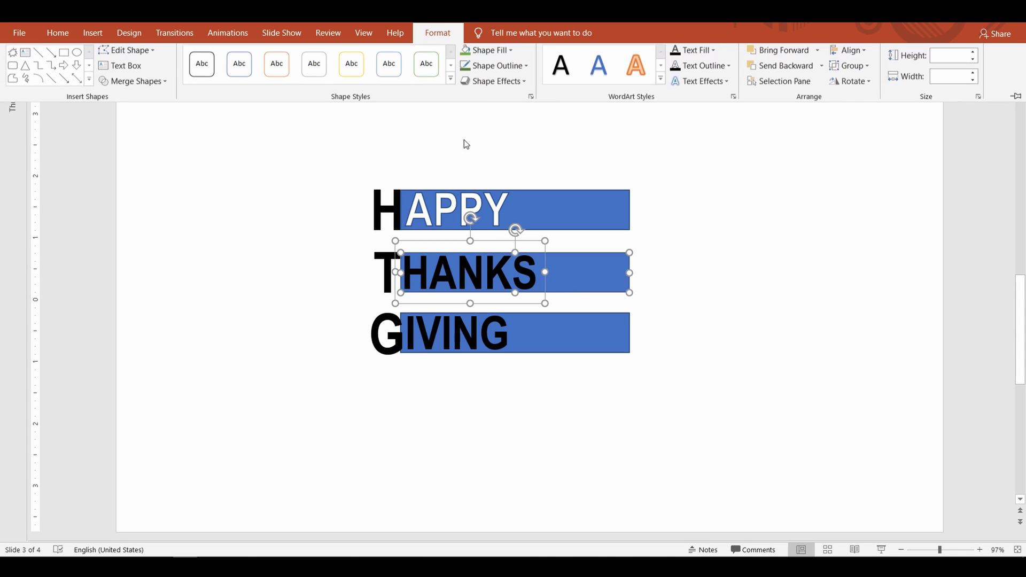
{"action": "left_click", "coordinate": [142, 82]}
{"action": "left_click", "coordinate": [145, 159]}
Subtract the IVING letters from the GIVING bar with Merge Shapes
{"action": "left_click", "coordinate": [600, 342]}
{"action": "left_click", "coordinate": [460, 334], "text": "shift"}
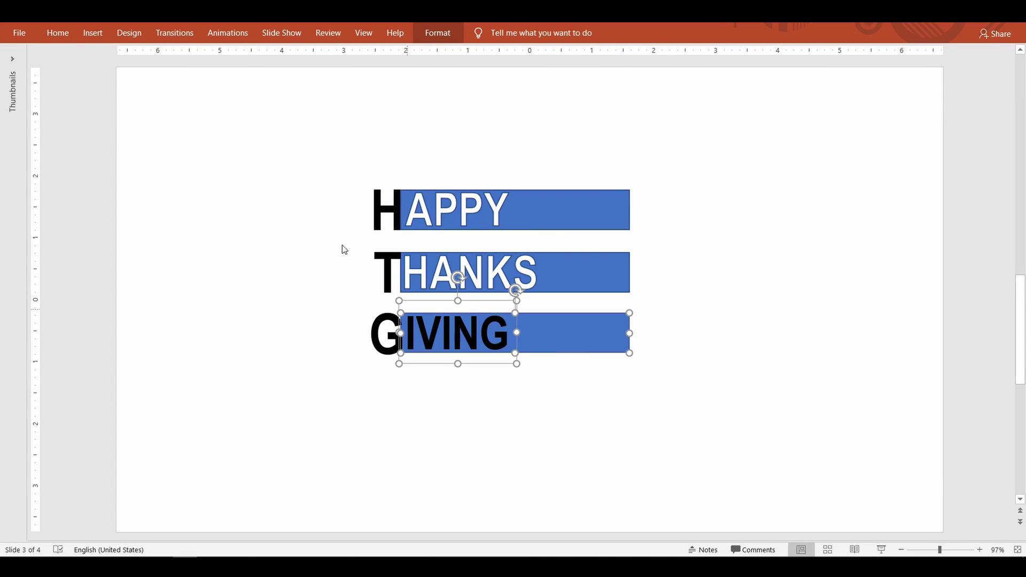
{"action": "left_click", "coordinate": [438, 32]}
{"action": "left_click", "coordinate": [158, 84]}
{"action": "left_click", "coordinate": [144, 160]}
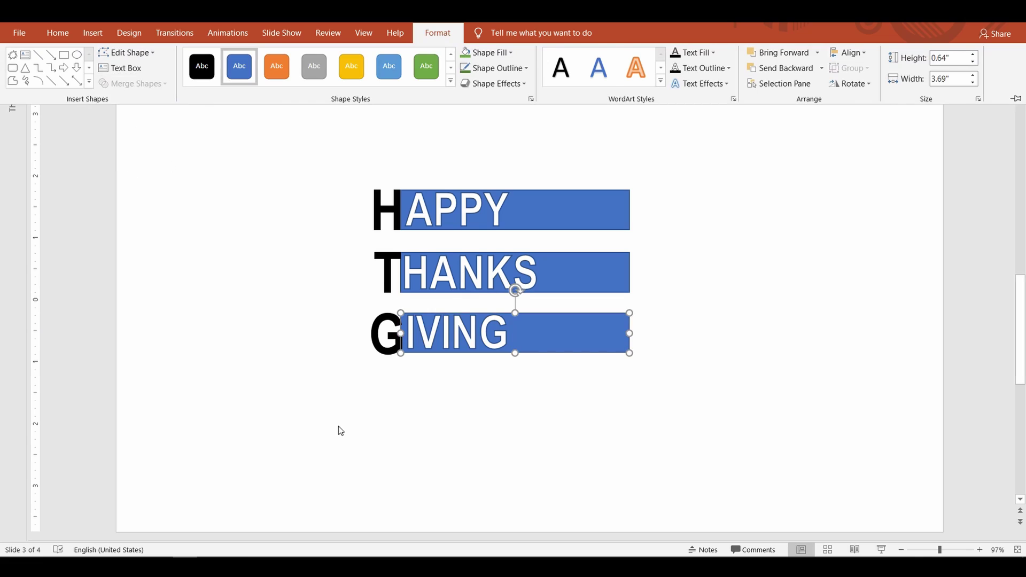
{"action": "left_click", "coordinate": [313, 409]}
{"action": "left_click", "coordinate": [105, 30]}
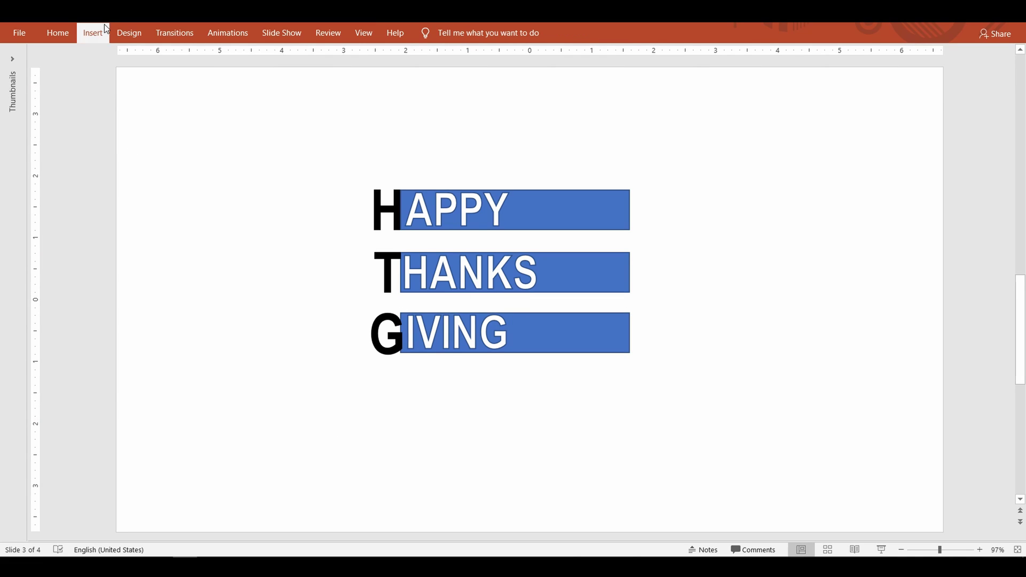
Search Online Pictures for "turkey png" and browse the results
{"action": "left_click", "coordinate": [105, 81]}
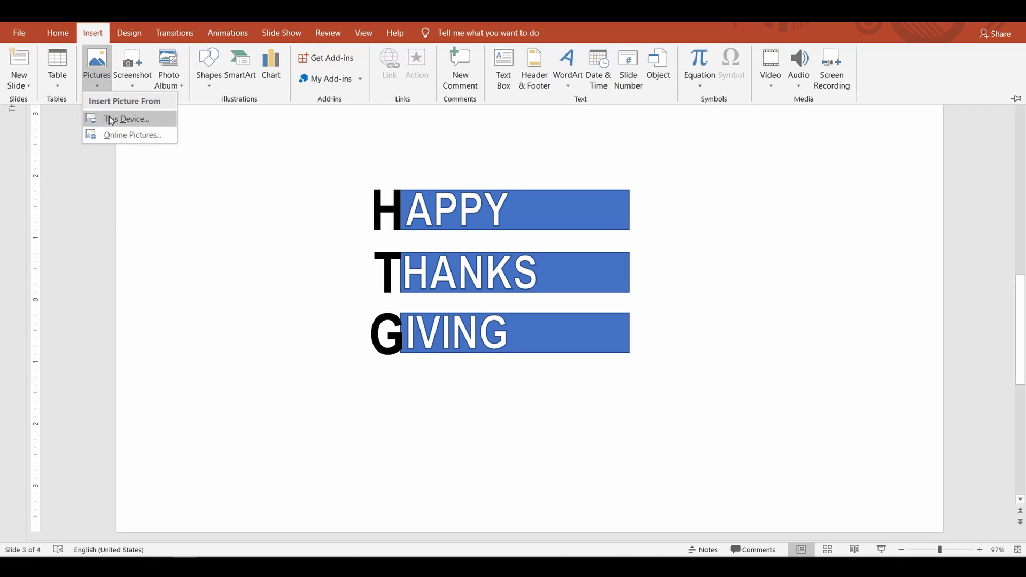
{"action": "left_click", "coordinate": [104, 136]}
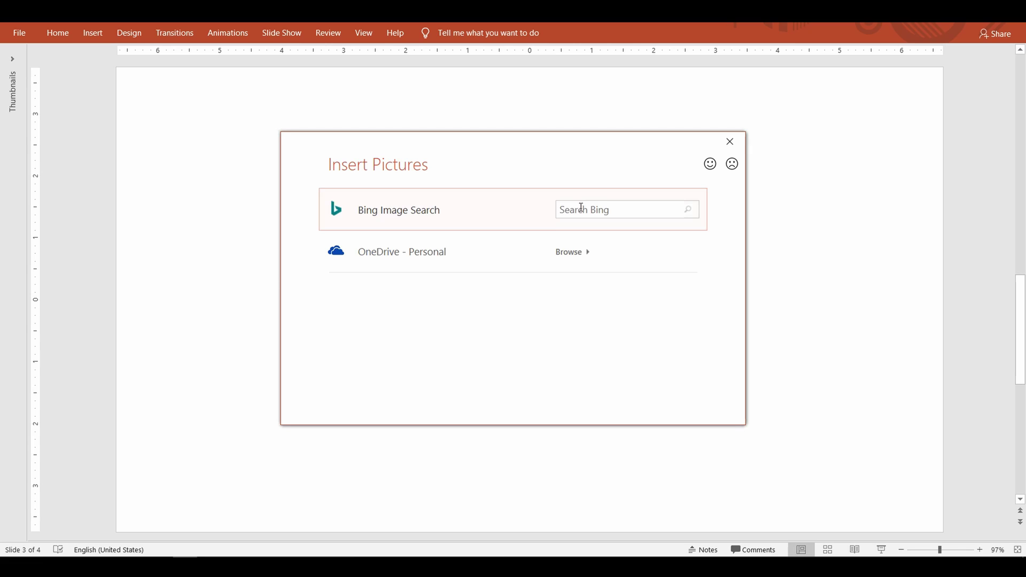
{"action": "left_click", "coordinate": [583, 208]}
{"action": "type", "text": "turkey png"}
{"action": "key", "text": "Return"}
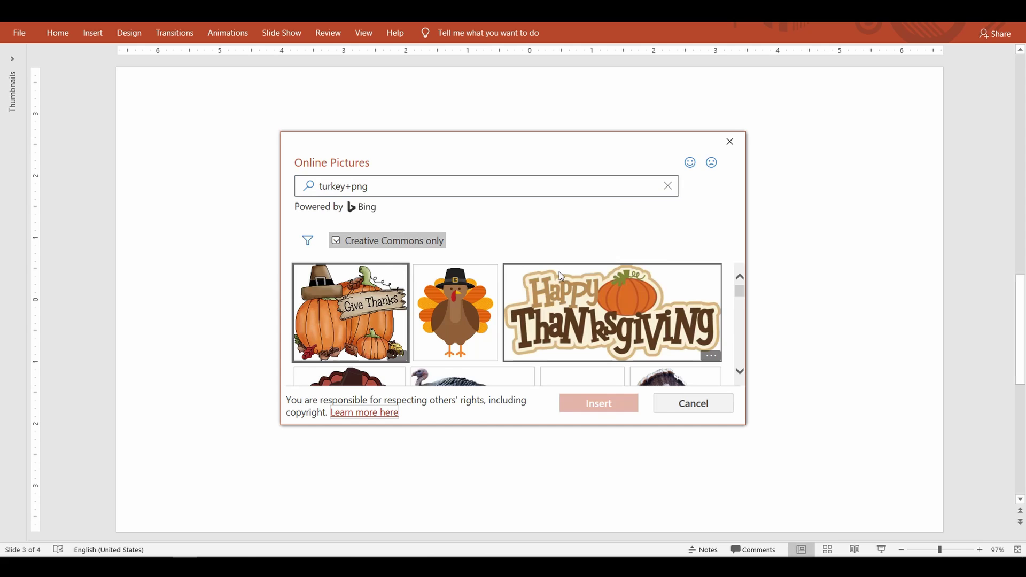
{"action": "scroll", "coordinate": [620, 323], "scroll_direction": "down", "scroll_amount": 5}
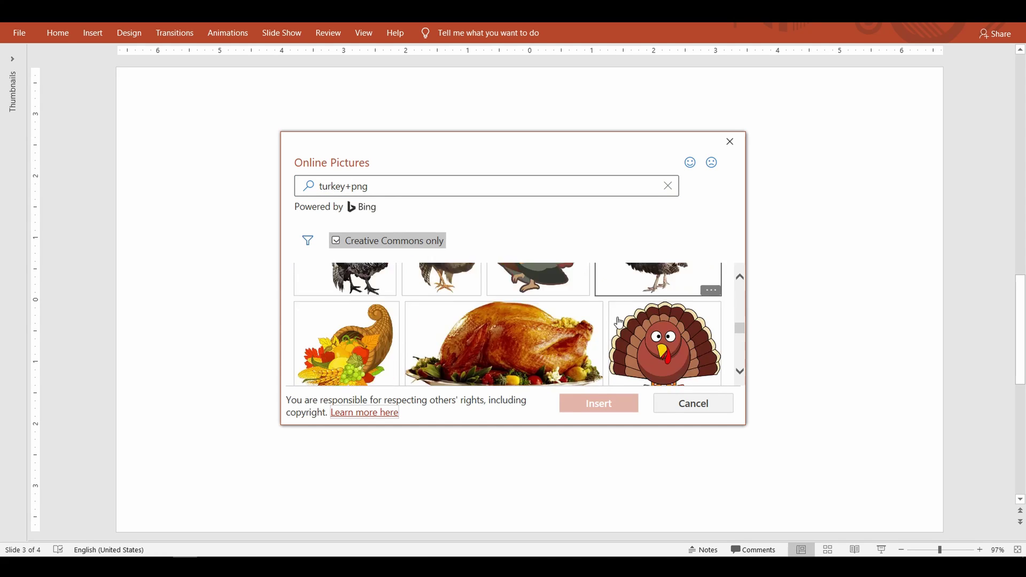
{"action": "scroll", "coordinate": [620, 322], "scroll_direction": "down", "scroll_amount": 6}
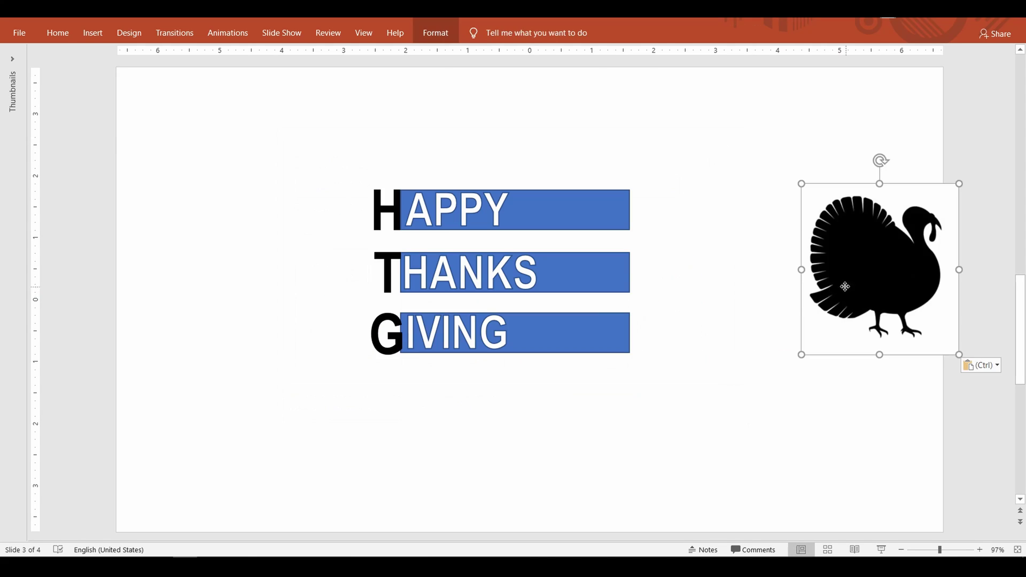
Place the inserted turkey silhouettes on the slide, pasting another and moving it lower right
{"action": "left_click_drag", "start_coordinate": [842, 287], "coordinate": [636, 263]}
{"action": "left_click", "coordinate": [428, 151]}
{"action": "key", "text": "ctrl+v"}
{"action": "left_click_drag", "start_coordinate": [759, 266], "coordinate": [758, 402]}
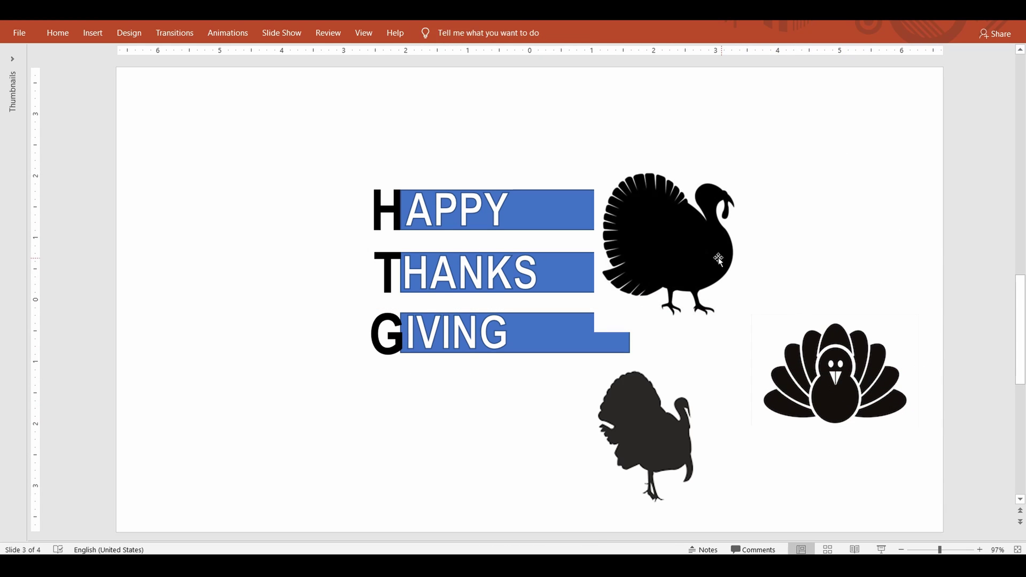
Move the large black turkey to the upper right and the grey side-view turkey beside HAPPY and THANKS
{"action": "left_click", "coordinate": [728, 261]}
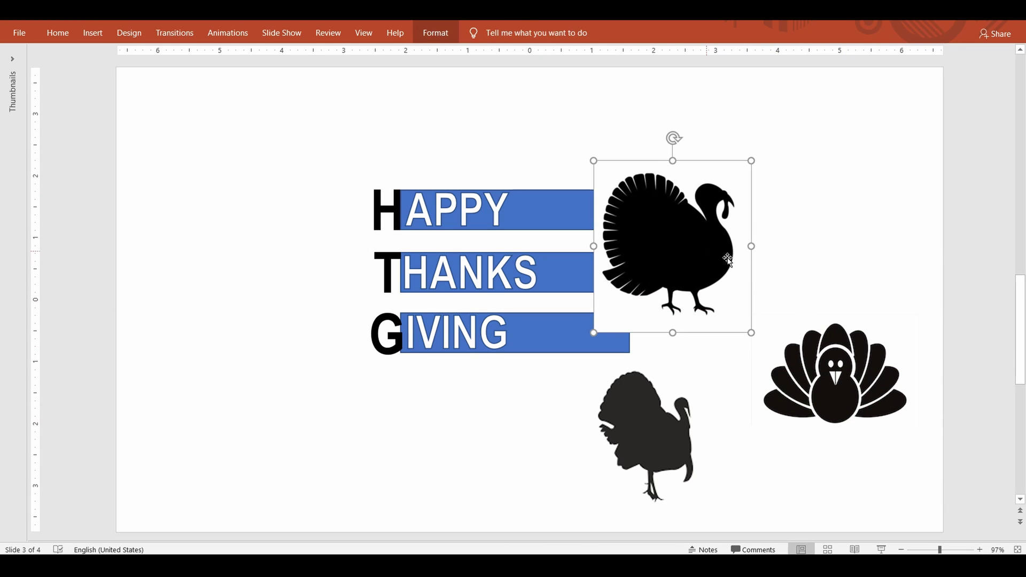
{"action": "left_click_drag", "start_coordinate": [728, 261], "coordinate": [842, 222]}
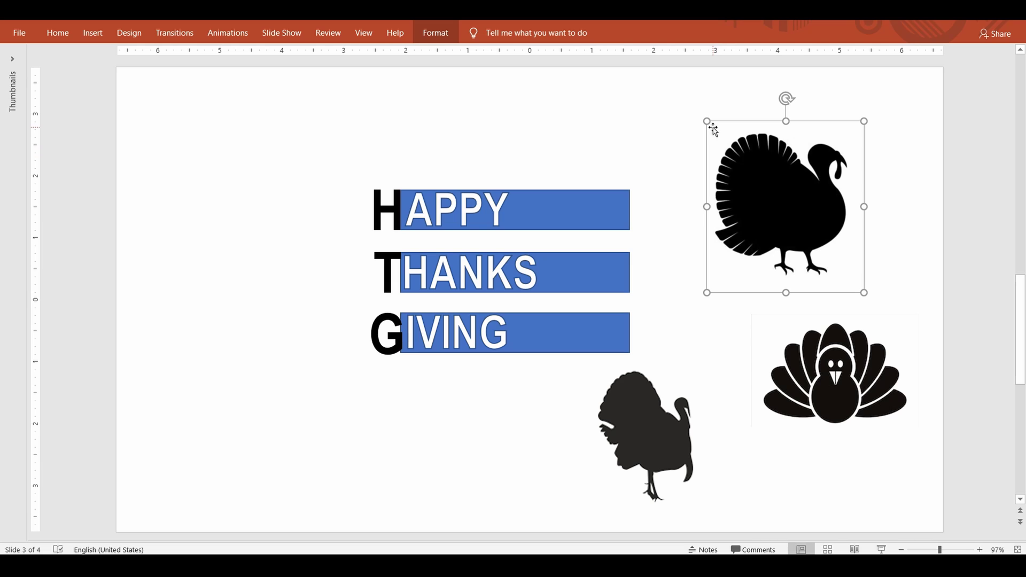
{"action": "left_click", "coordinate": [662, 444]}
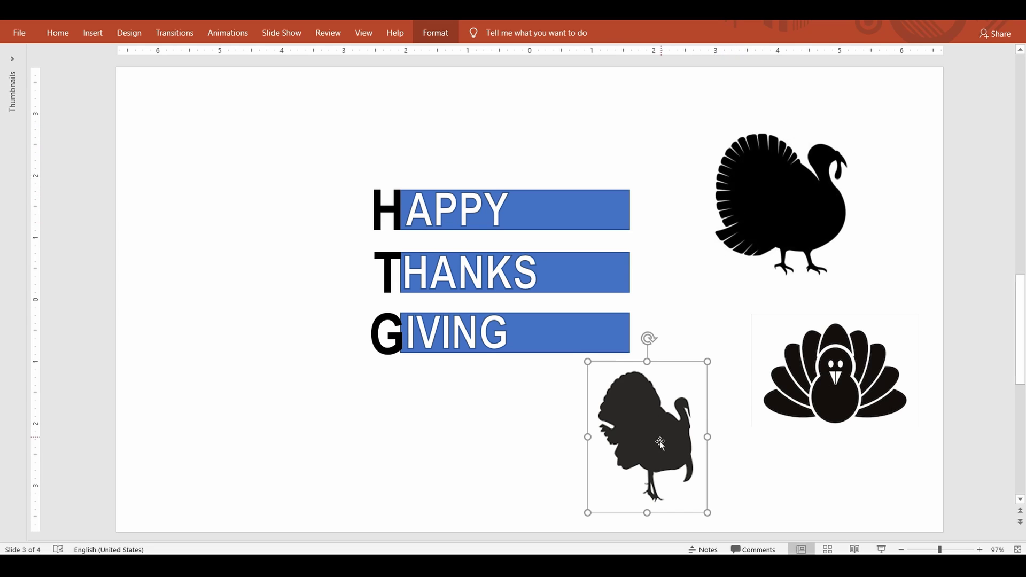
{"action": "left_click_drag", "start_coordinate": [662, 444], "coordinate": [640, 176]}
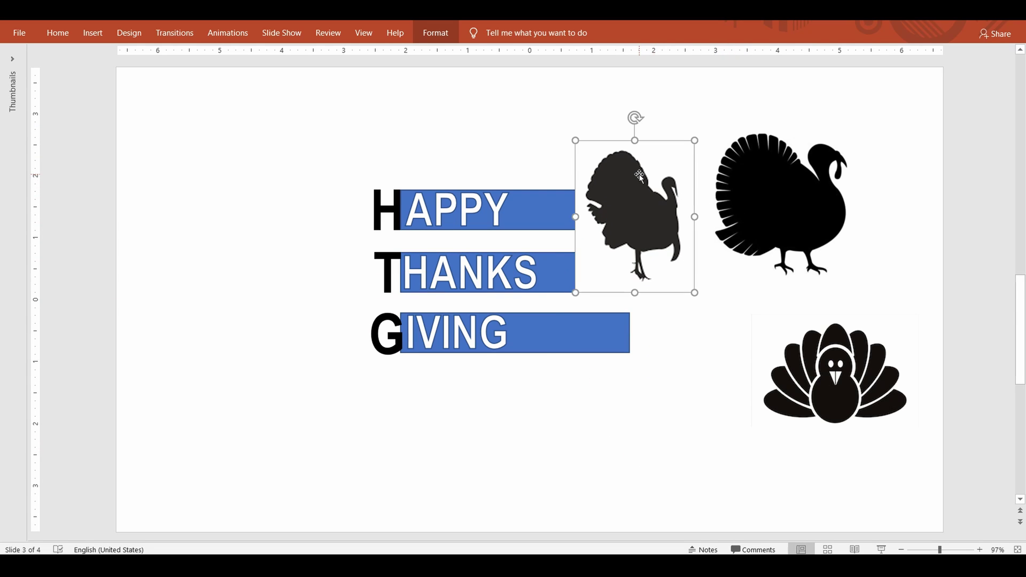
{"action": "mouse_move", "coordinate": [642, 235]}
{"action": "left_mouse_down"}
{"action": "mouse_move", "coordinate": [671, 216]}
{"action": "mouse_move", "coordinate": [641, 225]}
{"action": "left_mouse_up"}
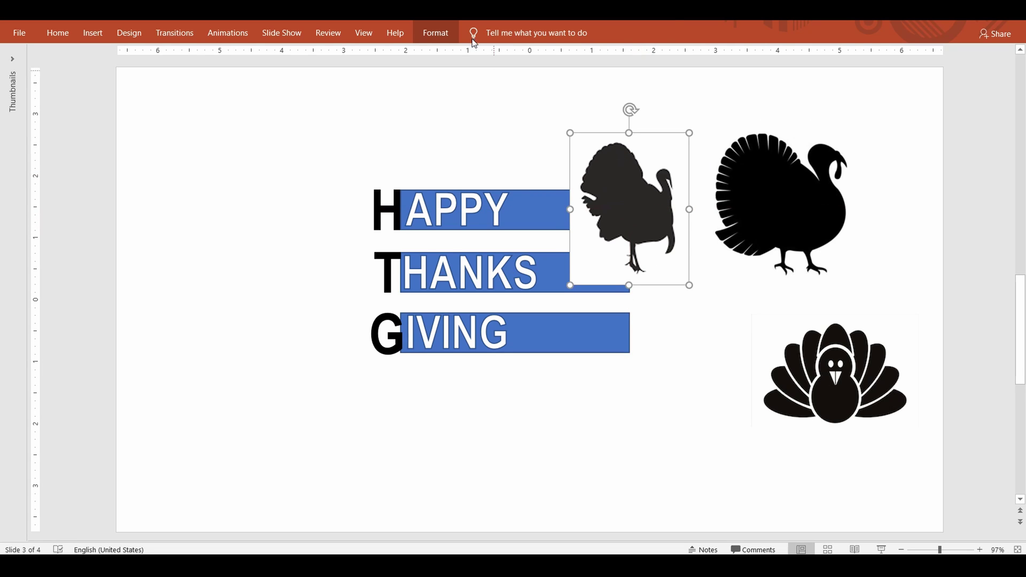
Make the grey turkey's white background transparent, shrink it, and place it at the HAPPY bar's end
{"action": "left_click", "coordinate": [435, 35]}
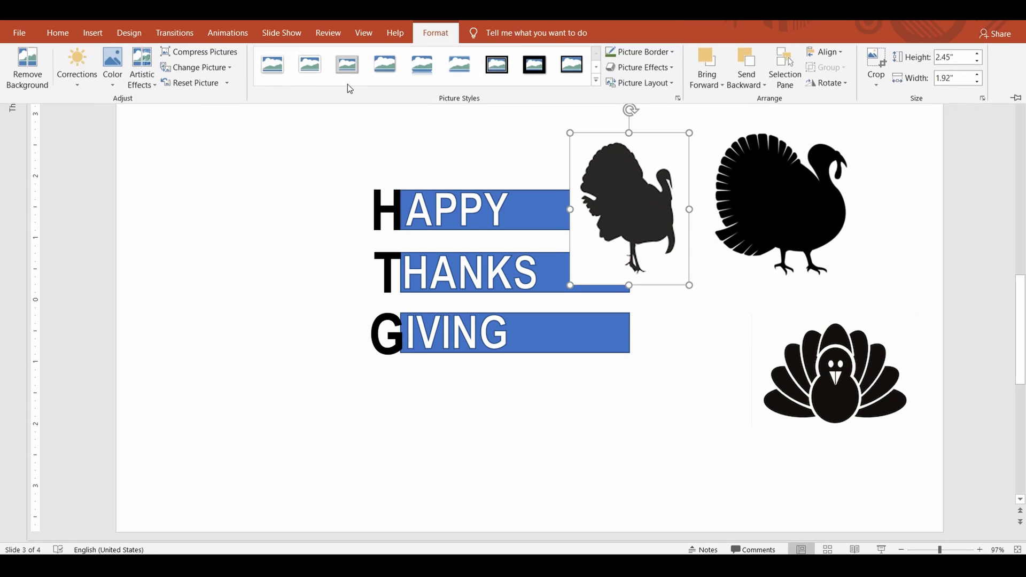
{"action": "left_click", "coordinate": [113, 72]}
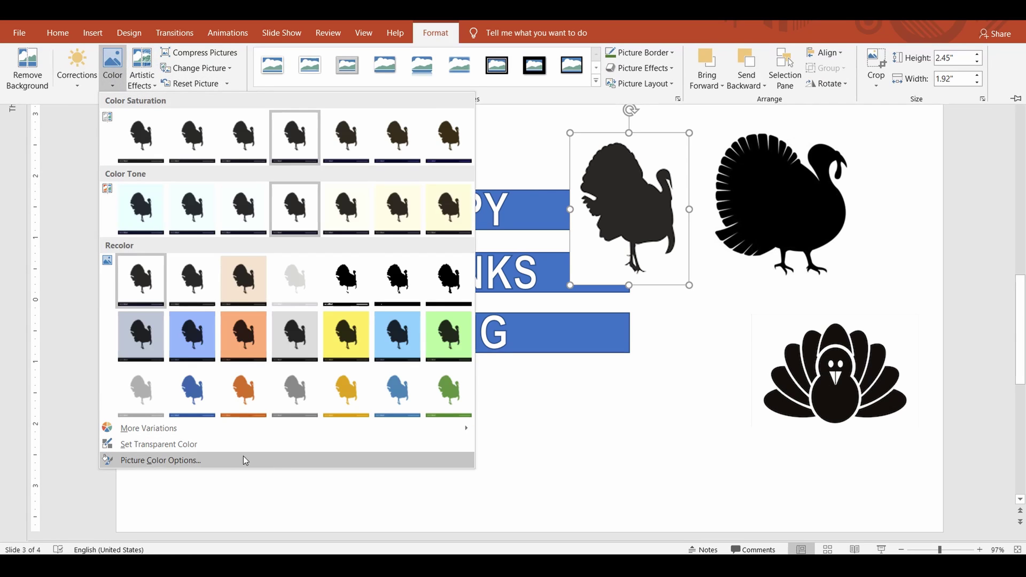
{"action": "left_click", "coordinate": [207, 447]}
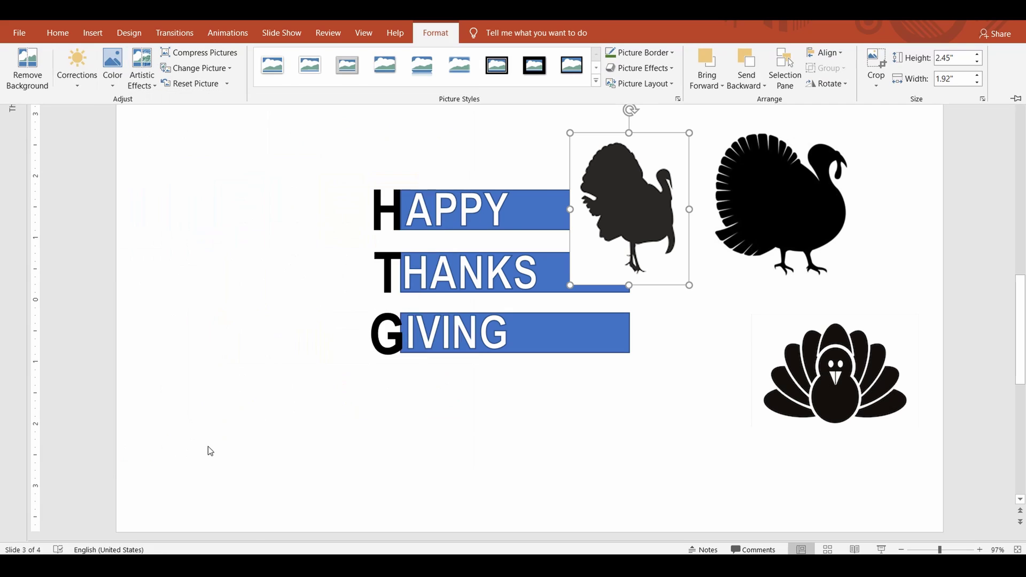
{"action": "left_click", "coordinate": [583, 140]}
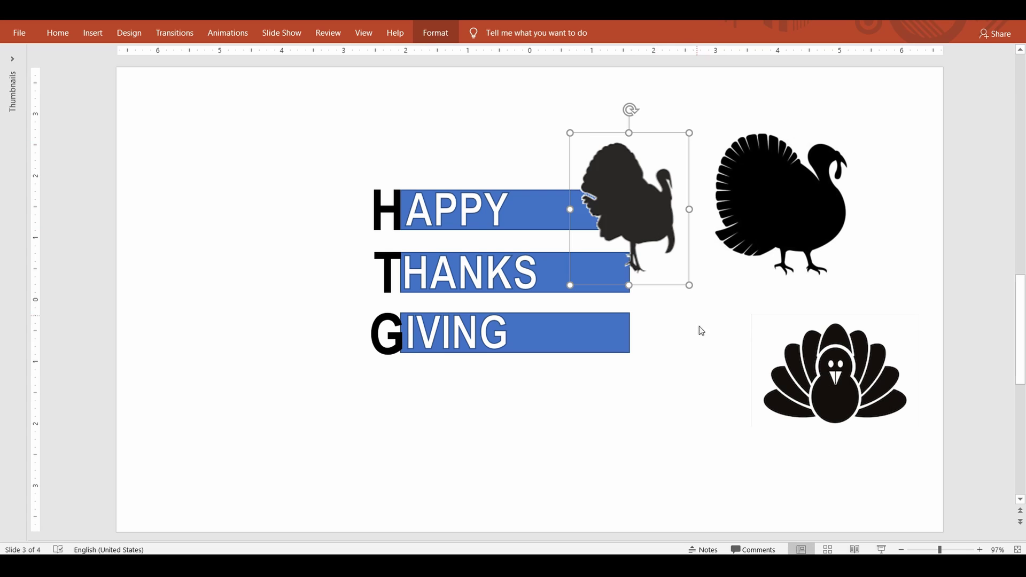
{"action": "left_click", "coordinate": [691, 390]}
{"action": "left_click", "coordinate": [648, 240]}
{"action": "left_click_drag", "start_coordinate": [689, 285], "coordinate": [635, 223]}
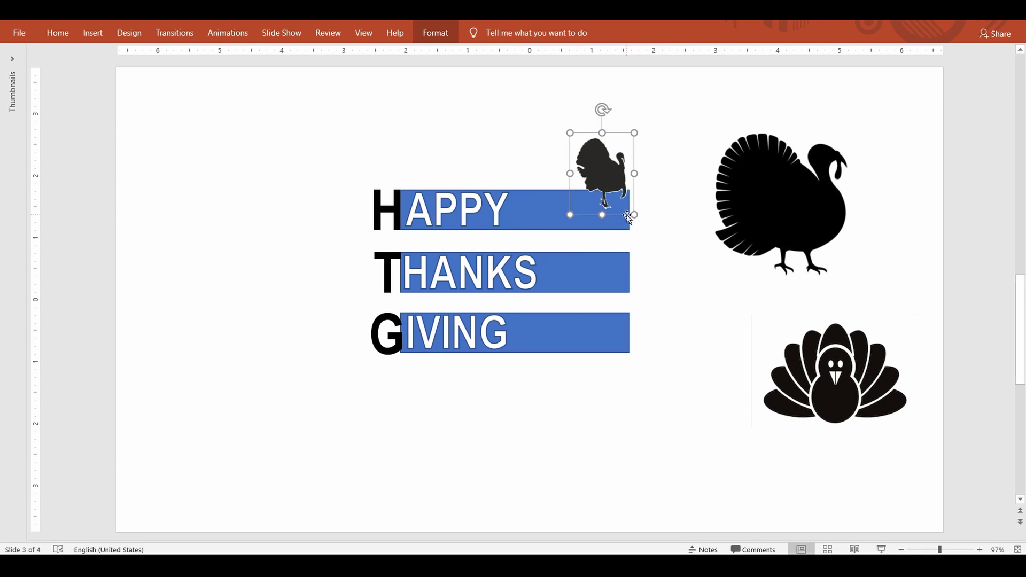
{"action": "left_click_drag", "start_coordinate": [603, 179], "coordinate": [641, 206]}
Move the fan turkey onto the THANKS bar and make its white background transparent
{"action": "left_click", "coordinate": [836, 375]}
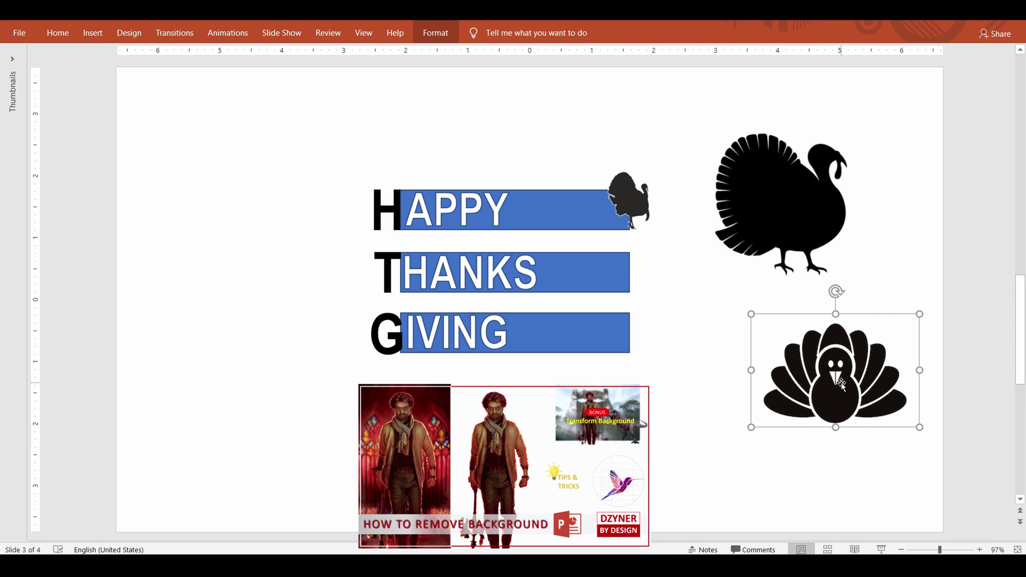
{"action": "left_click_drag", "start_coordinate": [836, 374], "coordinate": [634, 274]}
{"action": "left_click", "coordinate": [436, 33]}
{"action": "left_click", "coordinate": [110, 69]}
{"action": "left_click", "coordinate": [139, 443]}
{"action": "left_click", "coordinate": [597, 227]}
Shrink the large black turkey and fit it onto the right end of the GIVING bar
{"action": "left_click", "coordinate": [781, 213]}
{"action": "left_click_drag", "start_coordinate": [866, 103], "coordinate": [780, 262]}
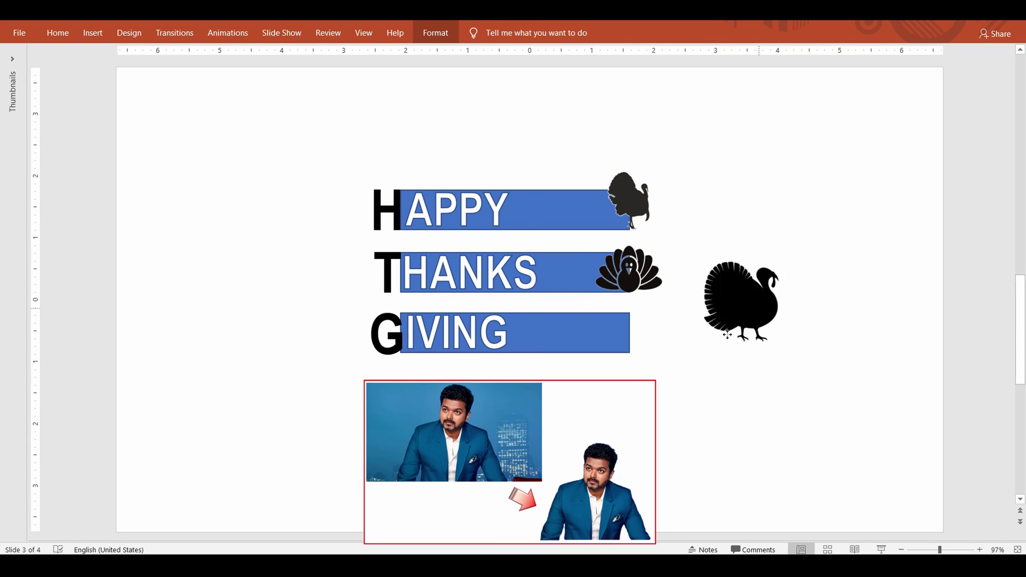
{"action": "left_click_drag", "start_coordinate": [741, 299], "coordinate": [636, 329]}
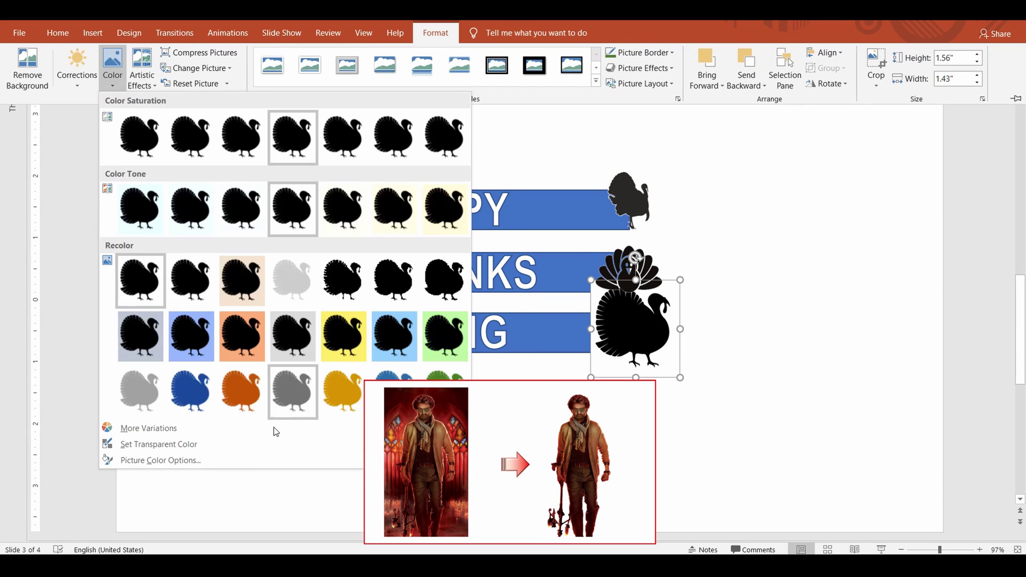
{"action": "left_click", "coordinate": [275, 442]}
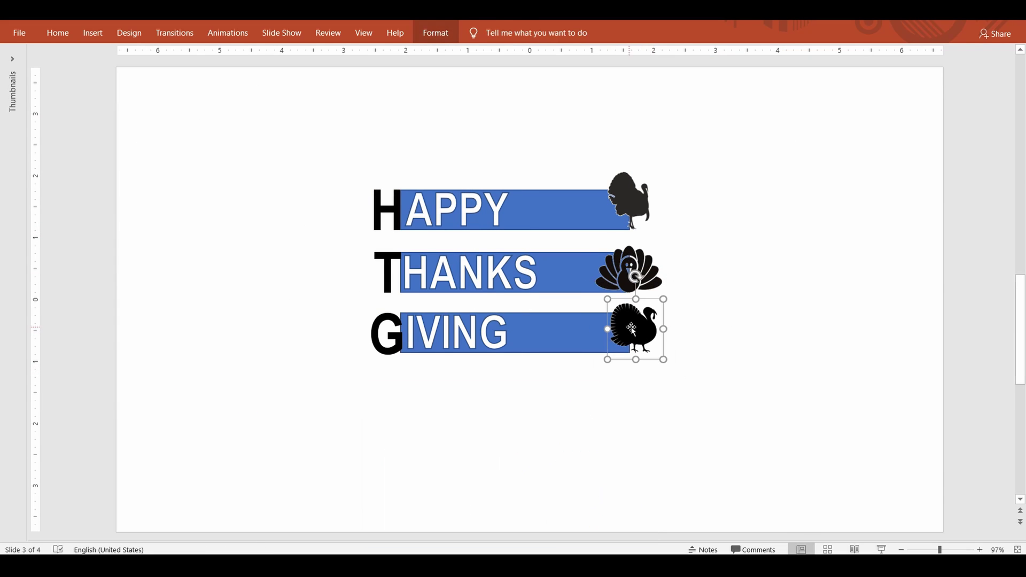
{"action": "left_click_drag", "start_coordinate": [632, 330], "coordinate": [626, 330]}
{"action": "left_click", "coordinate": [746, 341]}
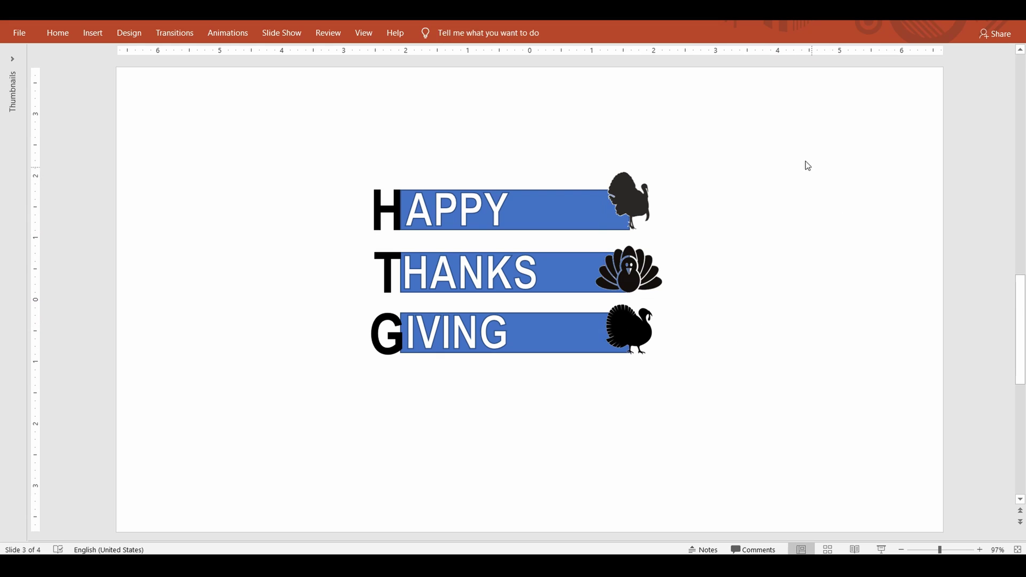
Recolor the top turkey orange and the middle turkey green
{"action": "left_click", "coordinate": [637, 199]}
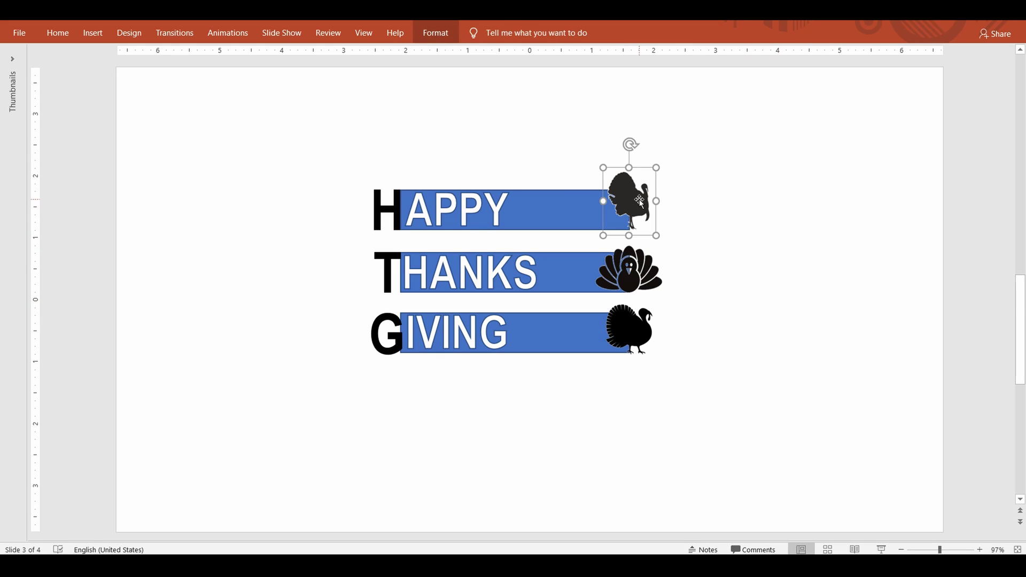
{"action": "left_click", "coordinate": [436, 37]}
{"action": "left_click", "coordinate": [113, 72]}
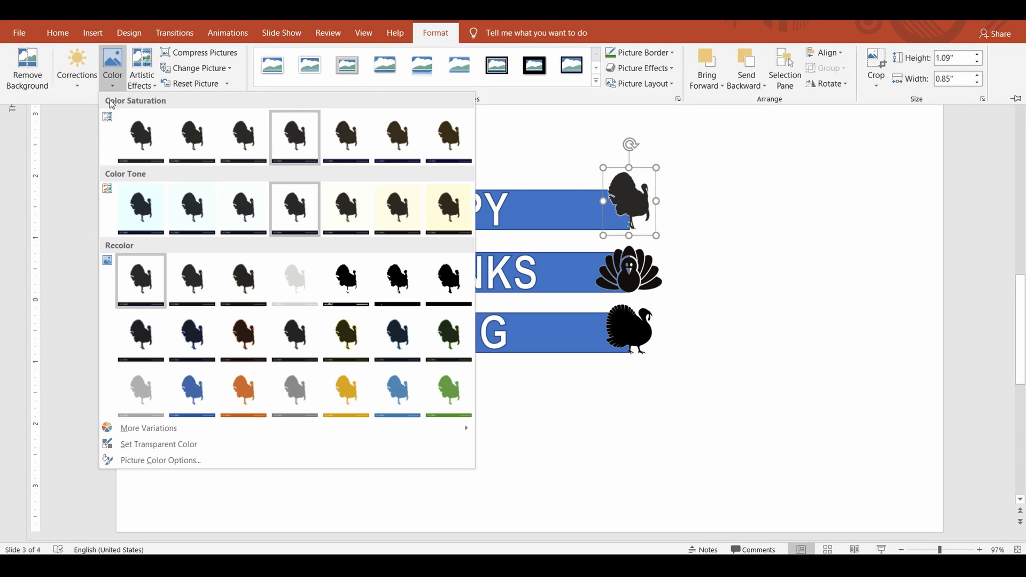
{"action": "left_click", "coordinate": [244, 390]}
{"action": "left_click", "coordinate": [629, 269]}
{"action": "left_click", "coordinate": [113, 72]}
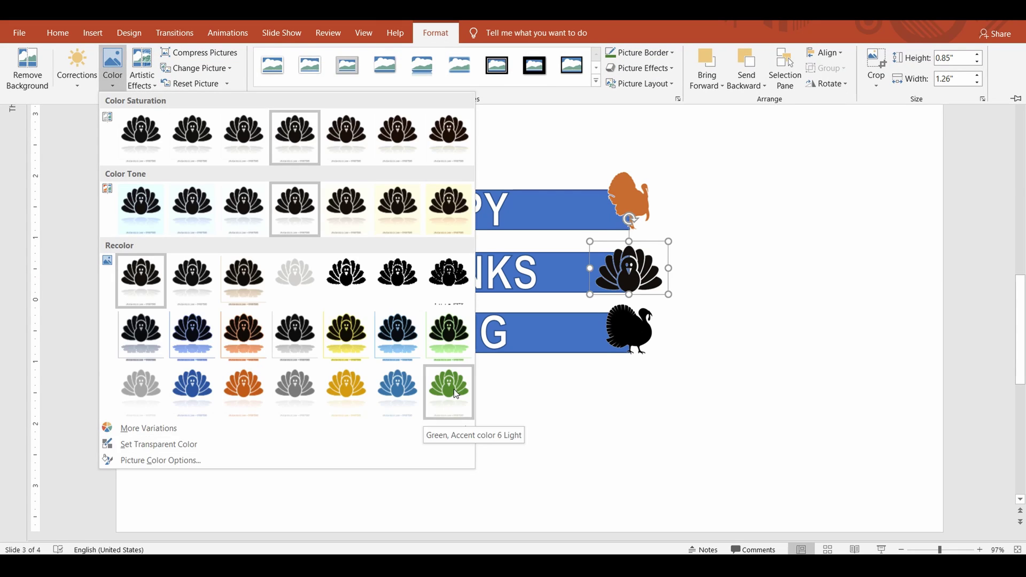
{"action": "left_click", "coordinate": [456, 394]}
Recolor the bottom turkey gold
{"action": "left_click", "coordinate": [630, 329]}
{"action": "left_click", "coordinate": [436, 34]}
{"action": "left_click", "coordinate": [112, 72]}
{"action": "left_click", "coordinate": [369, 203]}
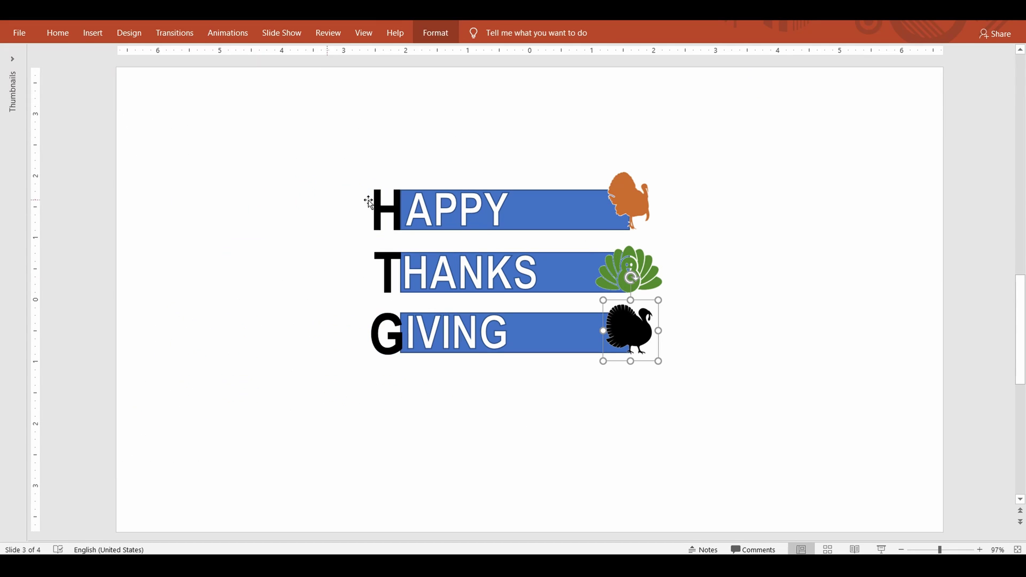
{"action": "left_click", "coordinate": [436, 34]}
{"action": "left_click", "coordinate": [112, 72]}
{"action": "left_click", "coordinate": [344, 392]}
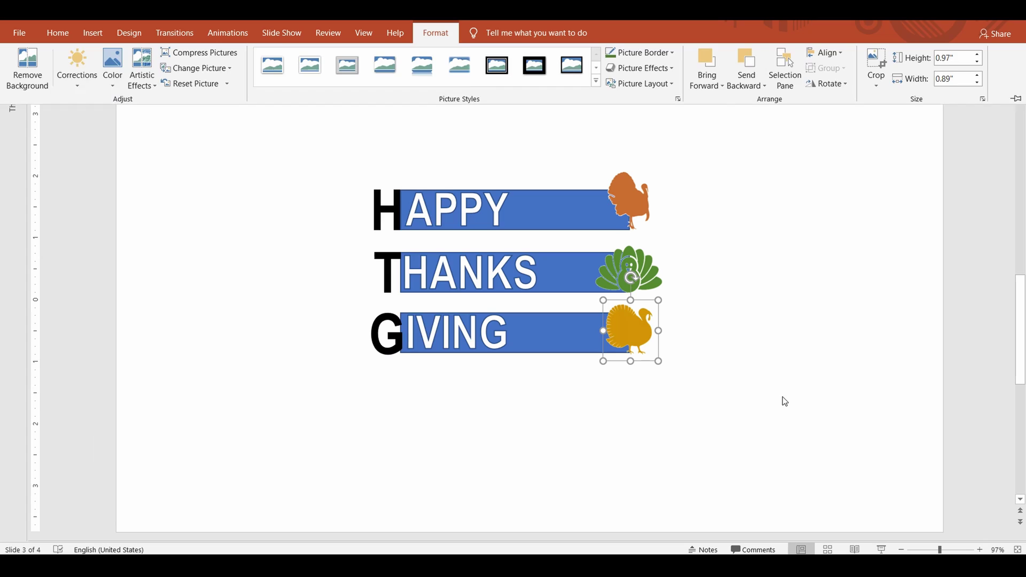
Fill the HAPPY bar with the turkey's sampled orange and give it an orange outline
{"action": "left_click", "coordinate": [579, 212]}
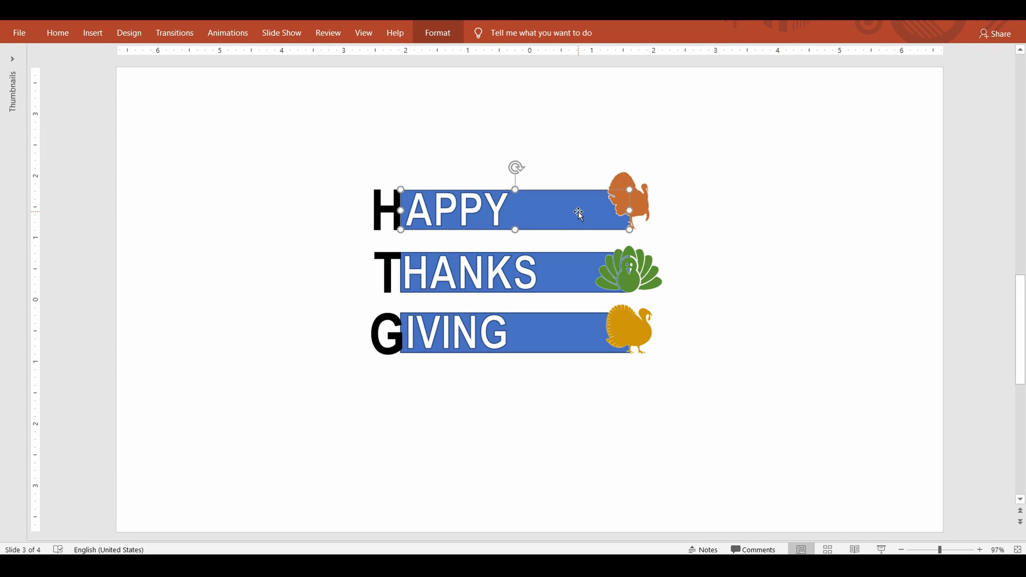
{"action": "left_click", "coordinate": [434, 33]}
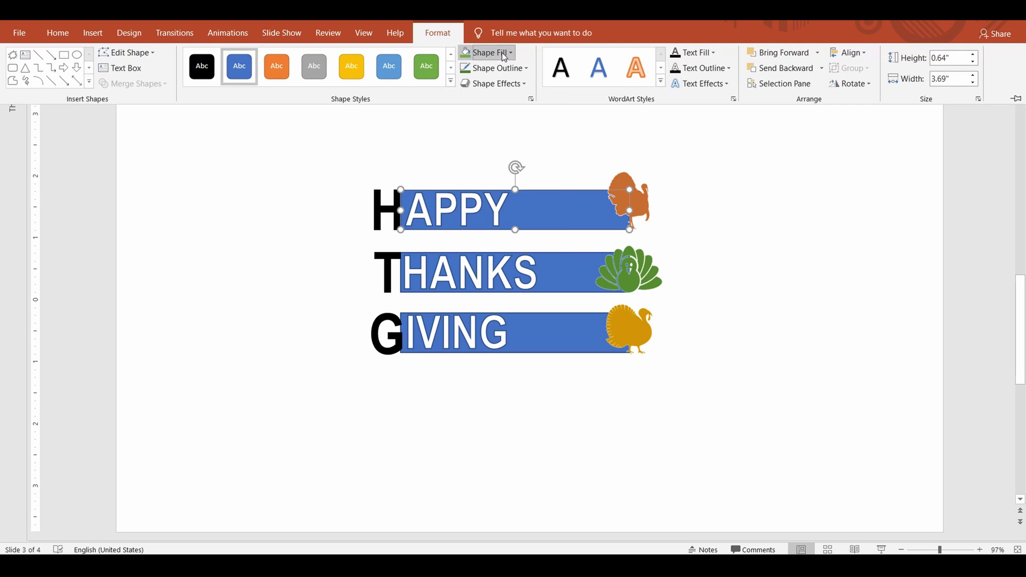
{"action": "left_click", "coordinate": [502, 52]}
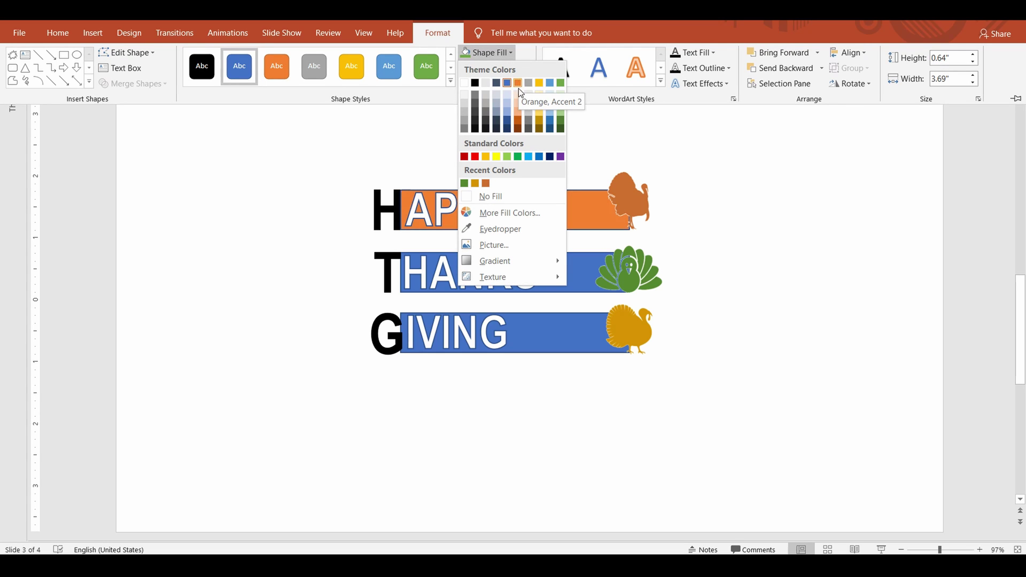
{"action": "left_click", "coordinate": [507, 229]}
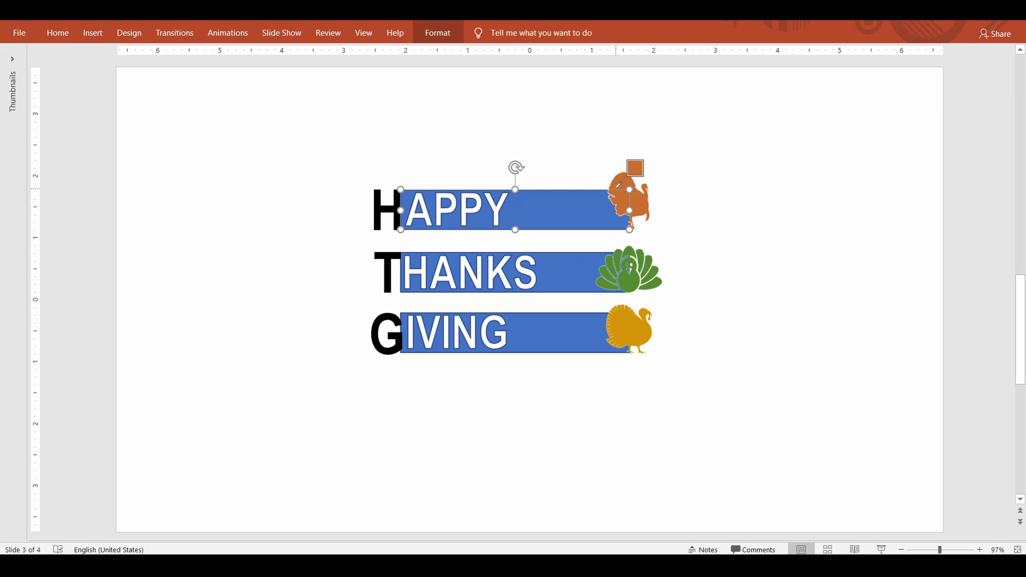
{"action": "left_click", "coordinate": [626, 178]}
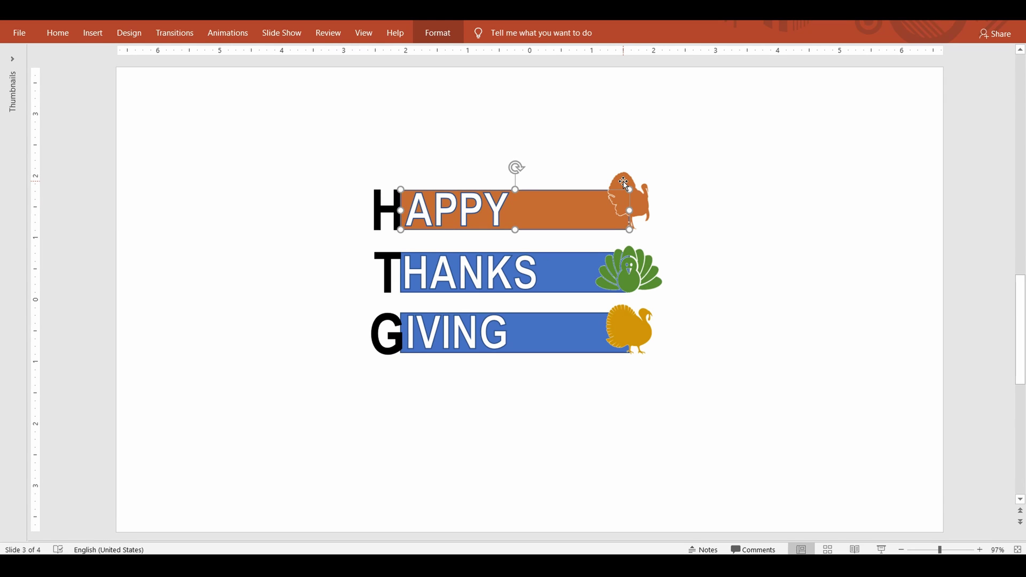
{"action": "left_click", "coordinate": [444, 28]}
{"action": "left_click", "coordinate": [518, 69]}
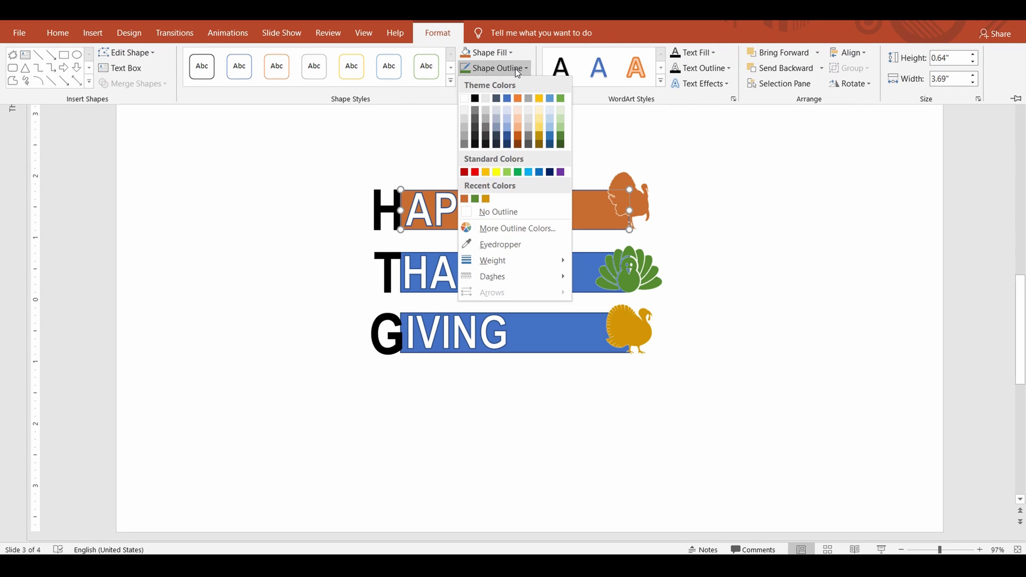
{"action": "left_click", "coordinate": [465, 199]}
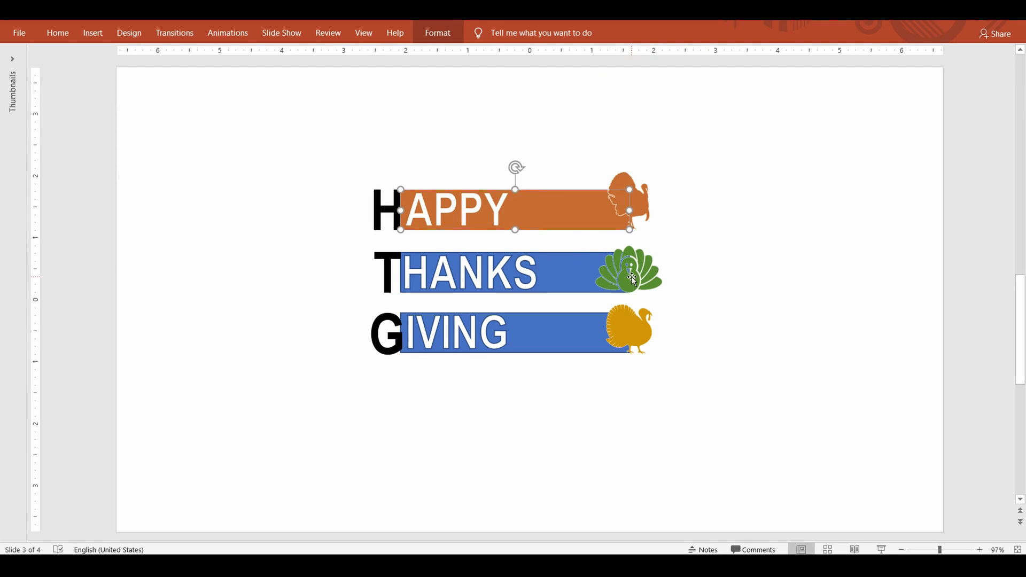
Fill the THANKS bar with the middle turkey's sampled green and outline it green
{"action": "left_click", "coordinate": [609, 267]}
{"action": "left_click", "coordinate": [558, 262]}
{"action": "left_click", "coordinate": [437, 33]}
{"action": "left_click", "coordinate": [508, 51]}
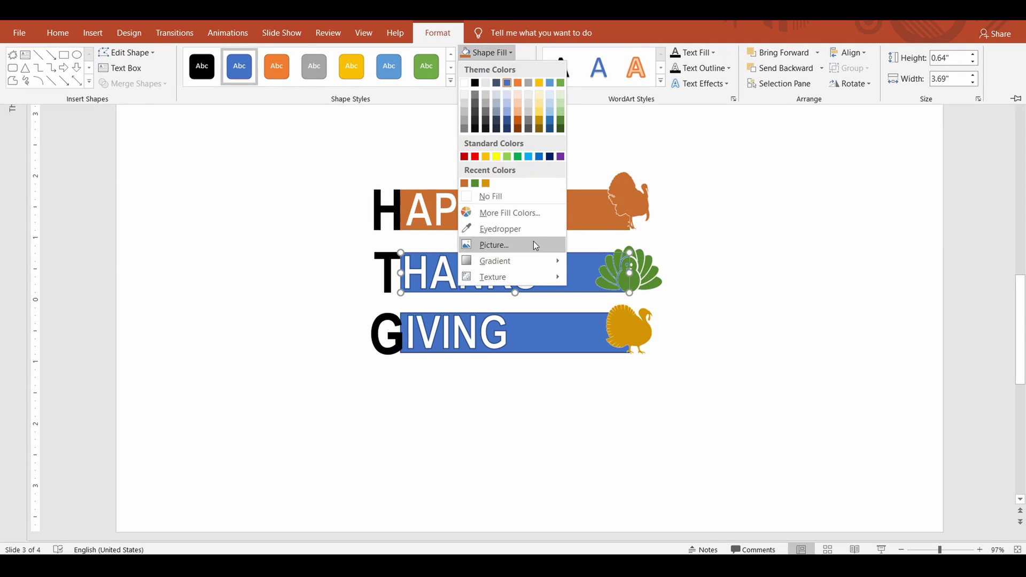
{"action": "left_click", "coordinate": [529, 238]}
{"action": "left_click", "coordinate": [634, 282]}
{"action": "left_click", "coordinate": [436, 32]}
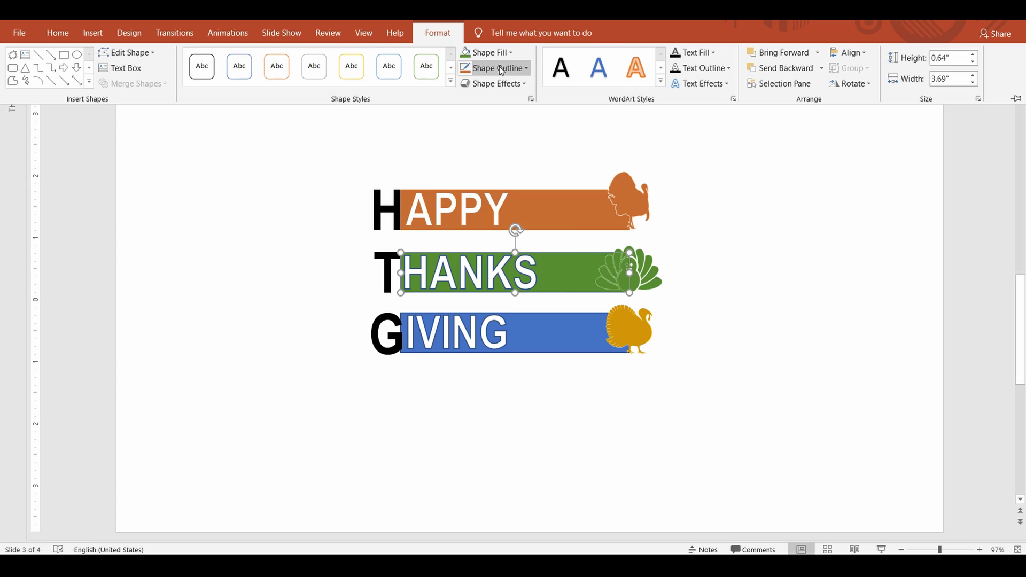
{"action": "left_click", "coordinate": [495, 68]}
{"action": "left_click", "coordinate": [465, 199]}
Fill the GIVING bar with the turkey's sampled gold and outline it gold
{"action": "left_click", "coordinate": [628, 332]}
{"action": "left_click", "coordinate": [535, 333]}
{"action": "left_click", "coordinate": [436, 33]}
{"action": "left_click", "coordinate": [508, 51]}
{"action": "left_click", "coordinate": [529, 238]}
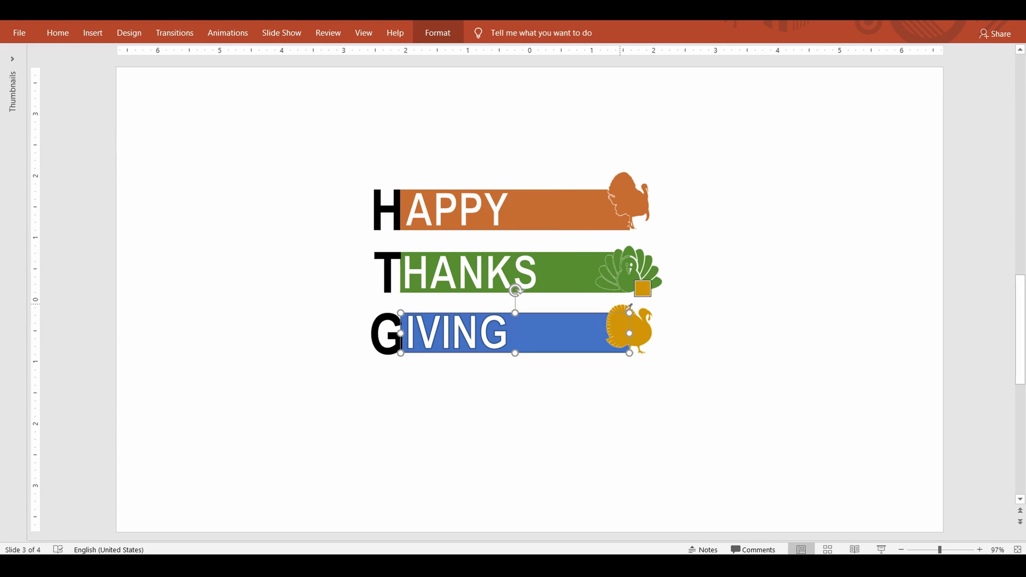
{"action": "left_click", "coordinate": [636, 321]}
{"action": "left_click", "coordinate": [449, 40]}
Recolor the big H orange and bring up font colours for the big T
{"action": "left_click", "coordinate": [497, 66]}
{"action": "left_click", "coordinate": [481, 211]}
{"action": "left_click", "coordinate": [385, 209]}
{"action": "left_click", "coordinate": [58, 33]}
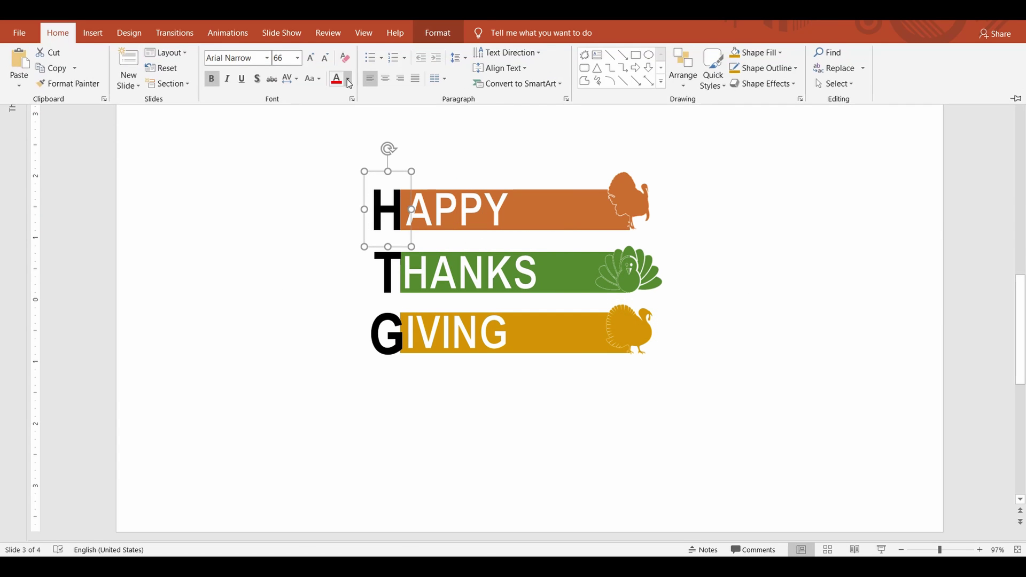
{"action": "left_click", "coordinate": [342, 80]}
{"action": "left_click", "coordinate": [367, 255]}
{"action": "left_click", "coordinate": [57, 32]}
Color the big T green and the big G gold
{"action": "left_click", "coordinate": [348, 79]}
{"action": "left_click", "coordinate": [336, 109]}
{"action": "left_click", "coordinate": [385, 334]}
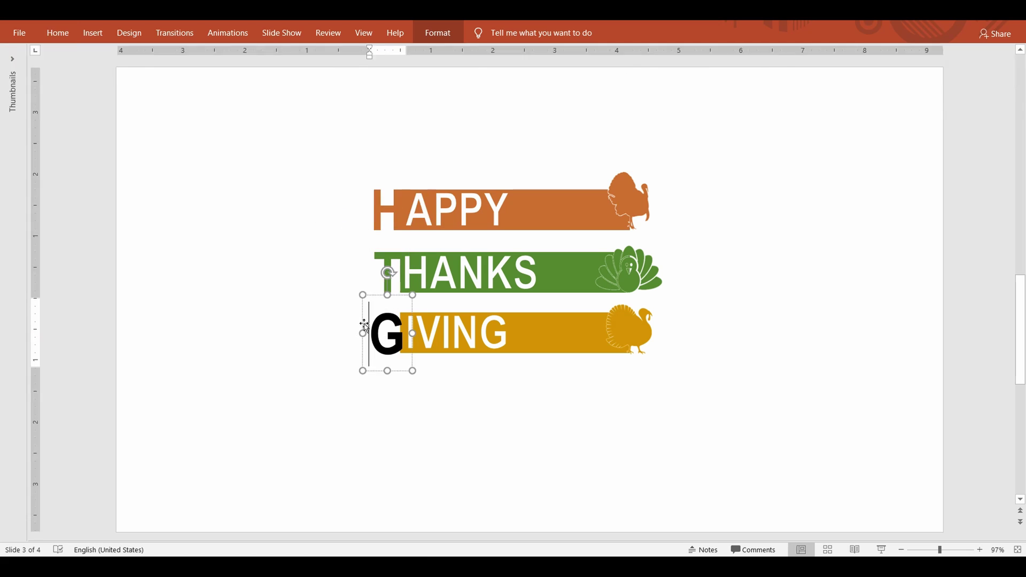
{"action": "left_click", "coordinate": [58, 32]}
{"action": "left_click", "coordinate": [348, 78]}
{"action": "left_click", "coordinate": [682, 400]}
Group the GIVING letter, bar and turkey into one object
{"action": "left_click_drag", "start_coordinate": [682, 400], "coordinate": [345, 287]}
{"action": "right_click", "coordinate": [545, 325]}
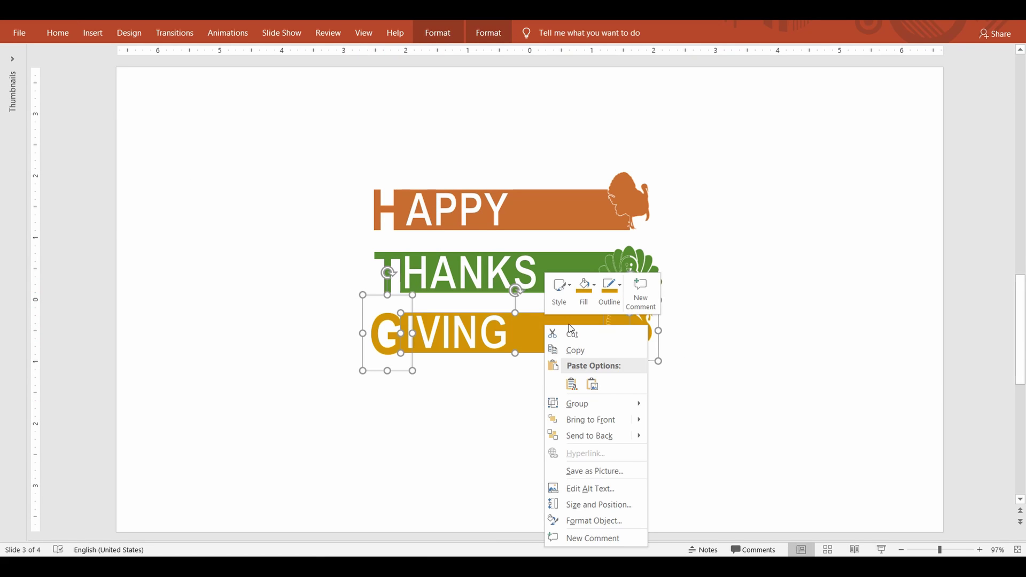
{"action": "mouse_move", "coordinate": [588, 403]}
{"action": "left_click", "coordinate": [665, 407]}
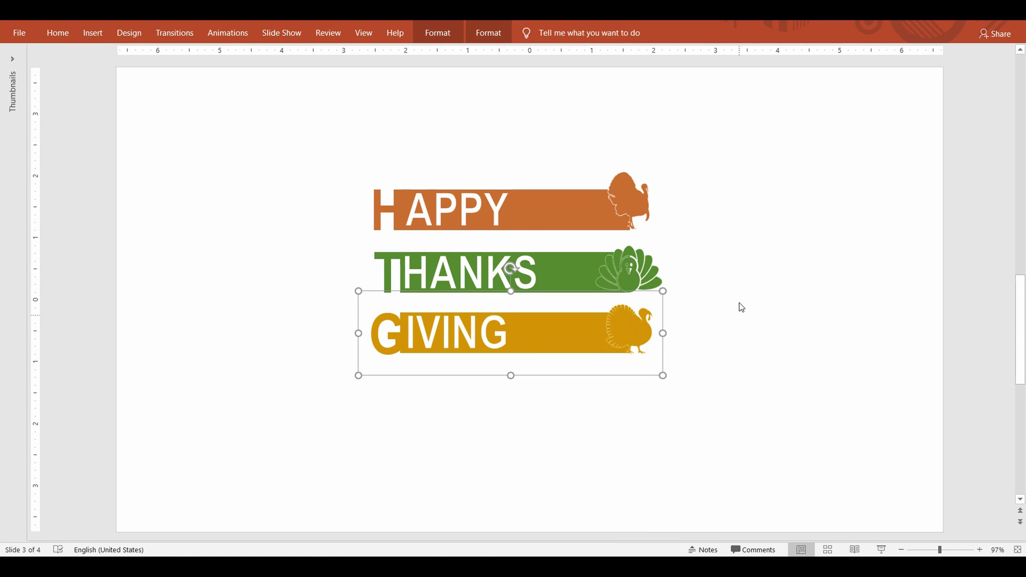
{"action": "left_click", "coordinate": [678, 259]}
Group the THANKS letter, bar and turkey into one object
{"action": "left_click_drag", "start_coordinate": [678, 258], "coordinate": [332, 325]}
{"action": "right_click", "coordinate": [569, 271]}
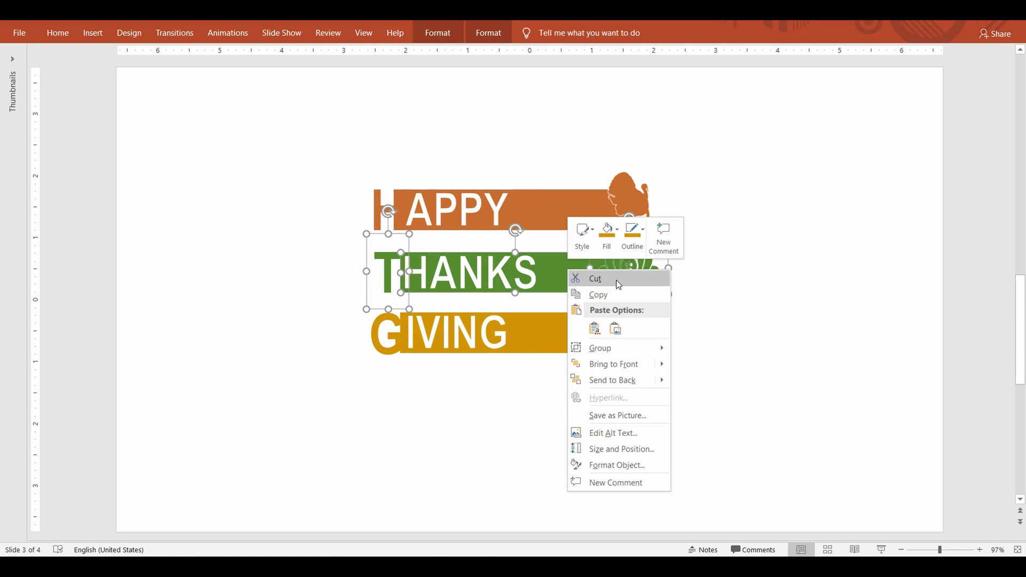
{"action": "mouse_move", "coordinate": [641, 348]}
{"action": "left_click", "coordinate": [687, 350]}
Group the HAPPY letter, bar and turkey, then check the GIVING group
{"action": "left_click_drag", "start_coordinate": [694, 140], "coordinate": [359, 254]}
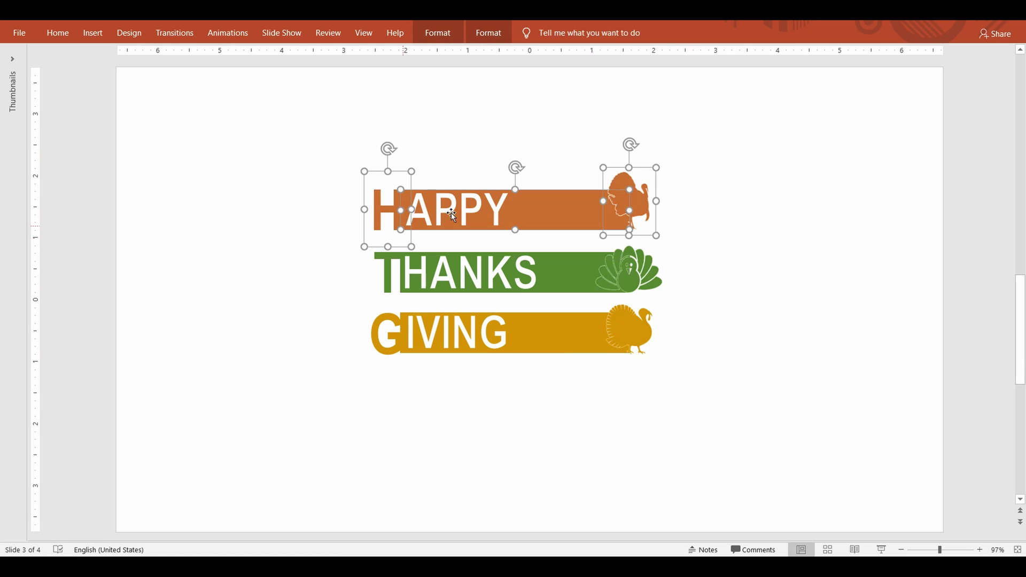
{"action": "right_click", "coordinate": [556, 206]}
{"action": "mouse_move", "coordinate": [588, 282]}
{"action": "left_click", "coordinate": [687, 281]}
{"action": "left_click", "coordinate": [740, 243]}
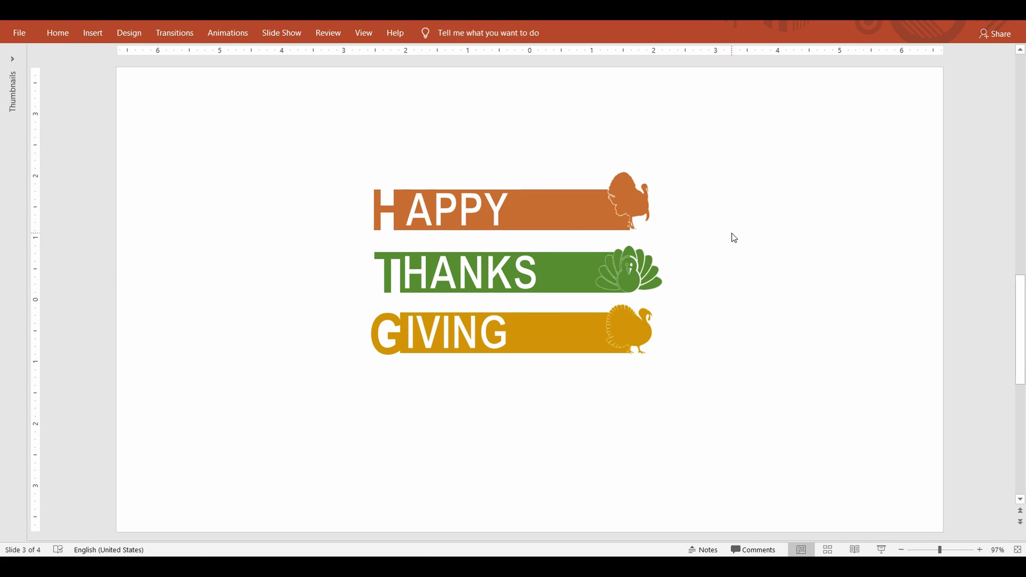
{"action": "left_click", "coordinate": [554, 338]}
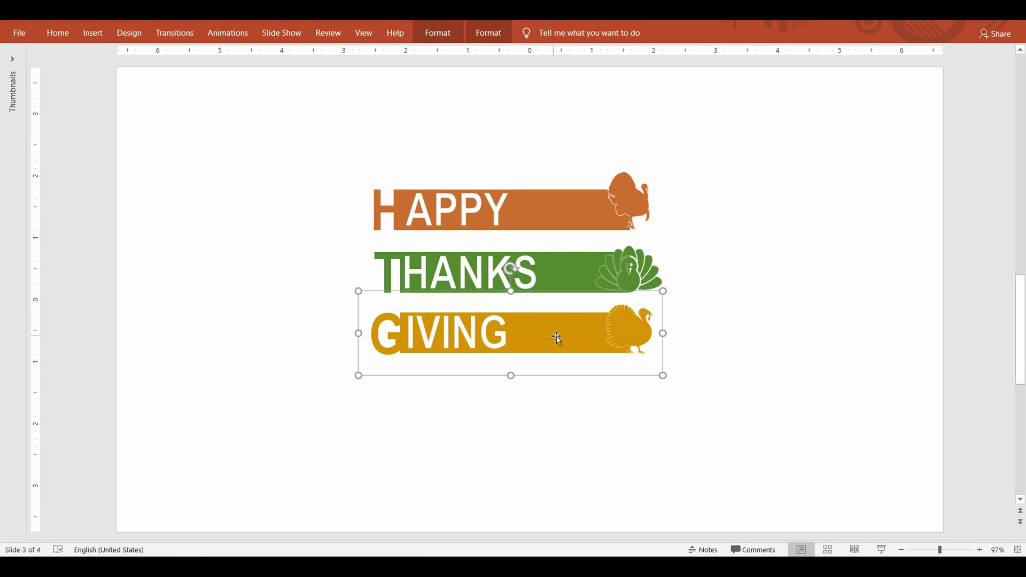
{"action": "left_click", "coordinate": [364, 144]}
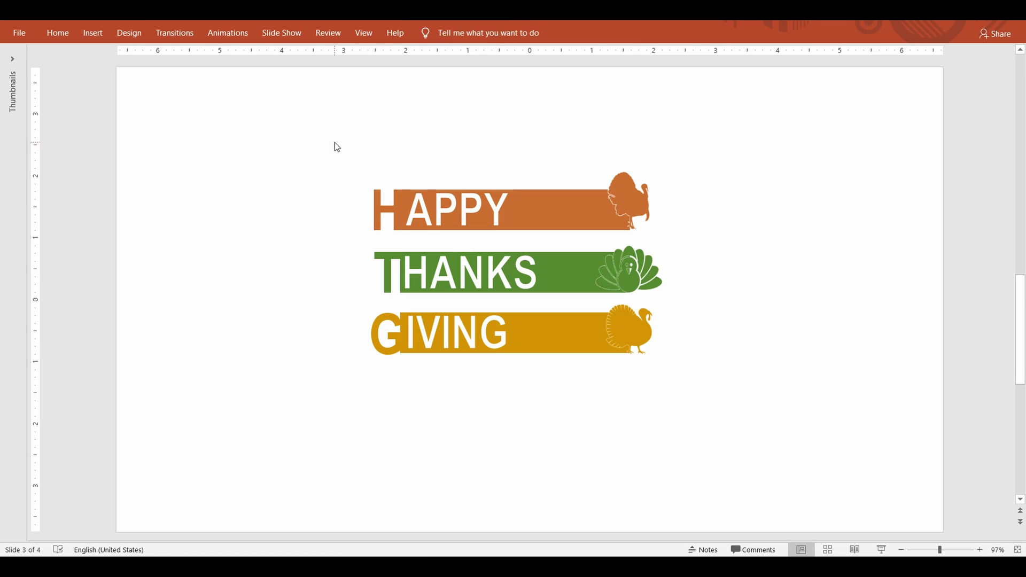
{"action": "left_click", "coordinate": [58, 32]}
Draw a flat oval below GIVING, dark grey with no outline and 5-point soft edges
{"action": "left_click", "coordinate": [648, 55]}
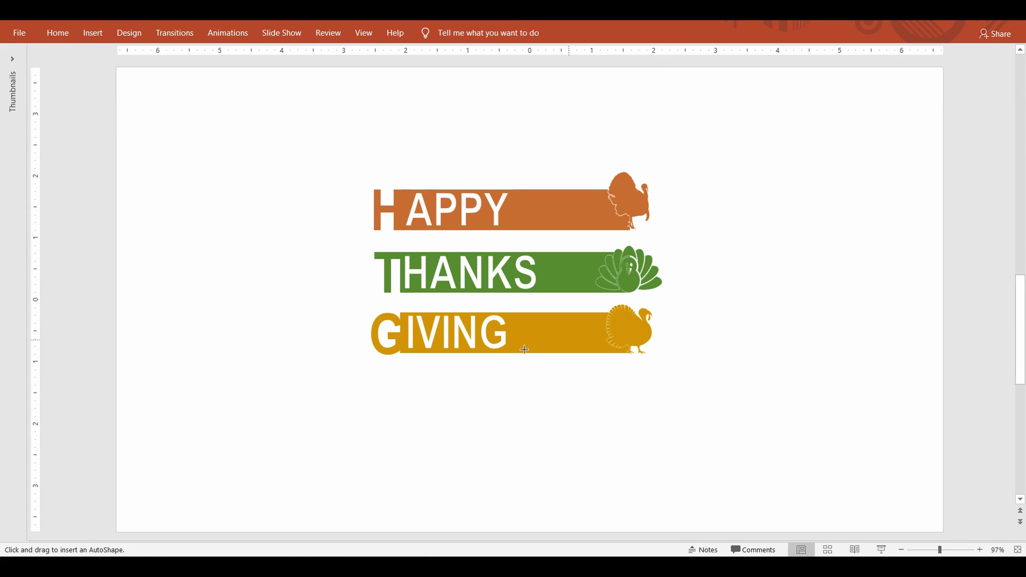
{"action": "left_click_drag", "start_coordinate": [325, 379], "coordinate": [450, 393]}
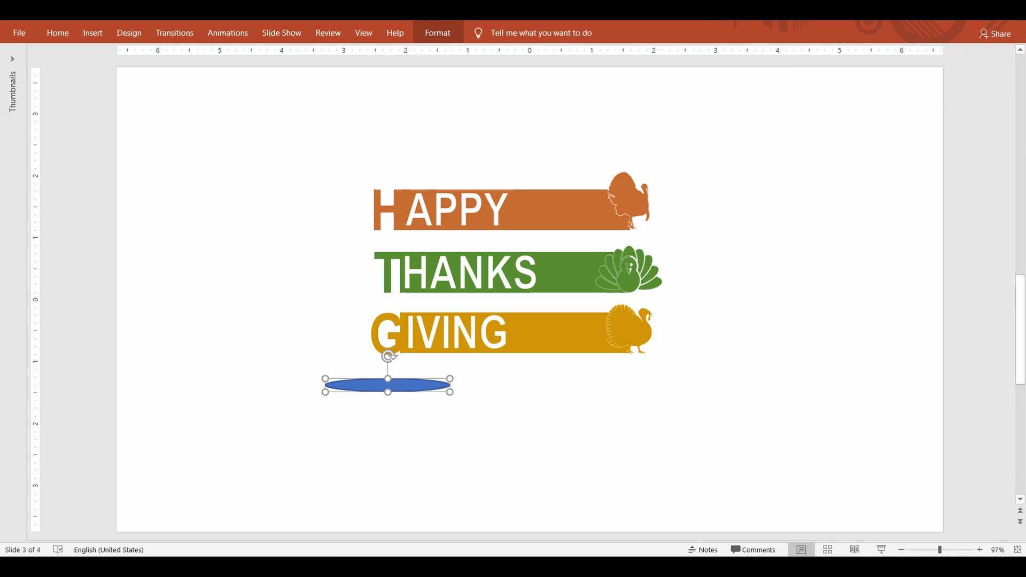
{"action": "left_click", "coordinate": [438, 32]}
{"action": "left_click", "coordinate": [315, 66]}
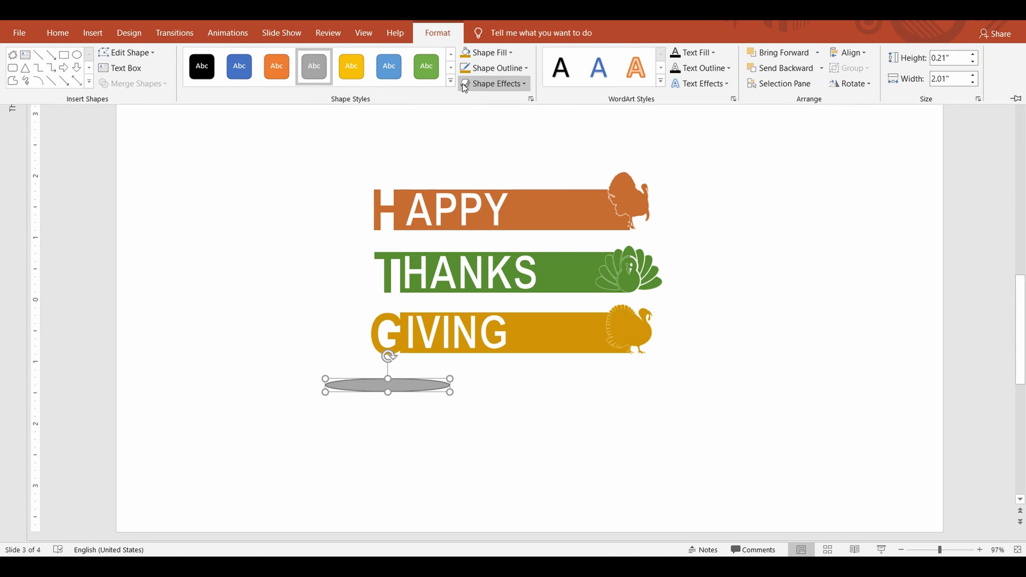
{"action": "left_click", "coordinate": [487, 52]}
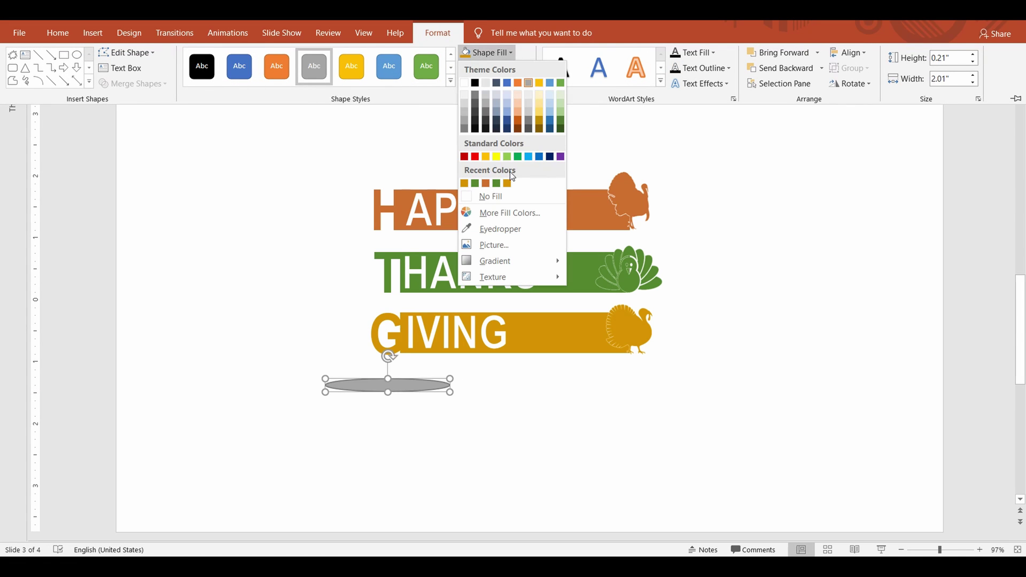
{"action": "left_click", "coordinate": [468, 129]}
{"action": "left_click", "coordinate": [511, 70]}
{"action": "left_click", "coordinate": [525, 206]}
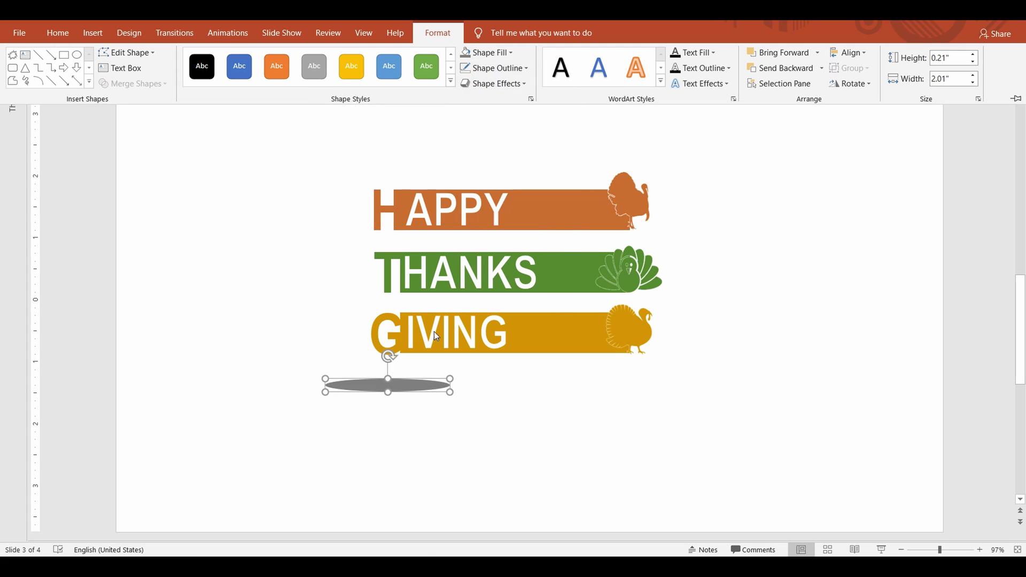
{"action": "left_click", "coordinate": [509, 86]}
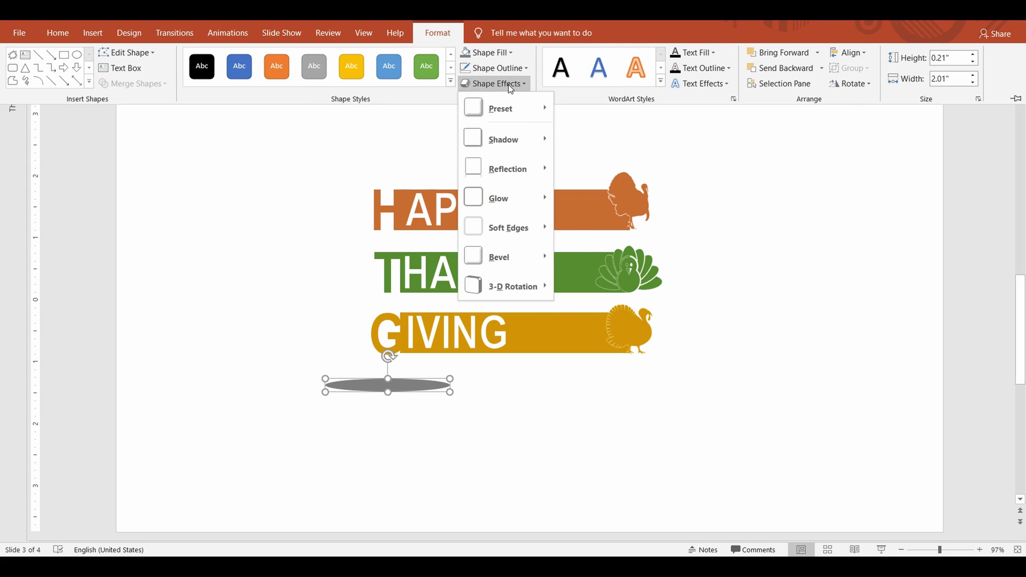
{"action": "mouse_move", "coordinate": [522, 240]}
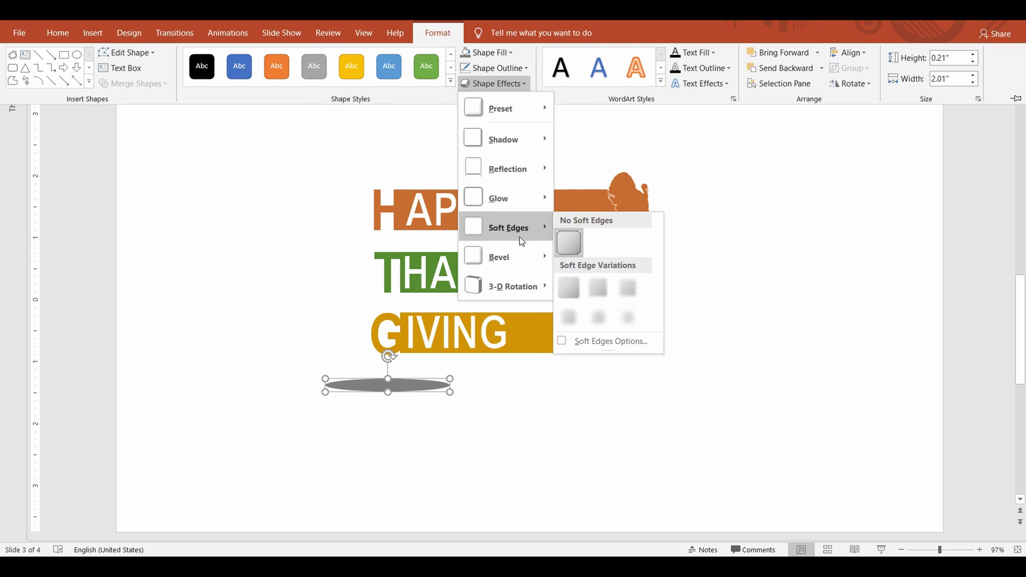
{"action": "left_click", "coordinate": [630, 289]}
Move the shadow under the GIVING bar and paste copies, placing one under HAPPY's H
{"action": "key", "text": "ctrl+F1"}
{"action": "key", "text": "Escape"}
{"action": "left_click_drag", "start_coordinate": [404, 383], "coordinate": [416, 295]}
{"action": "left_click", "coordinate": [366, 385]}
{"action": "left_click", "coordinate": [367, 355]}
{"action": "key", "text": "ctrl+c"}
{"action": "key", "text": "ctrl+v"}
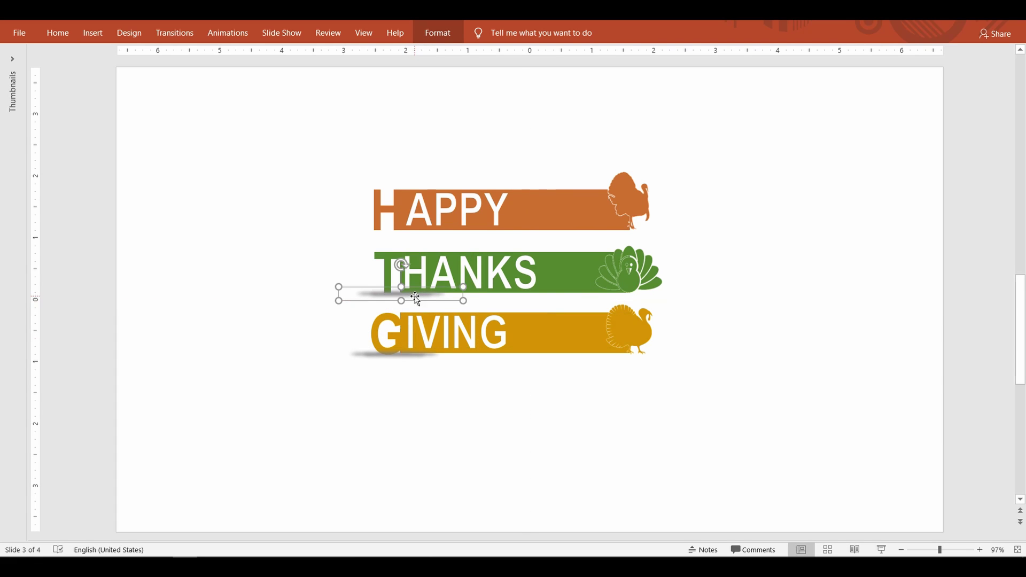
{"action": "key", "text": "ctrl+v"}
{"action": "left_click_drag", "start_coordinate": [396, 365], "coordinate": [380, 231]}
{"action": "left_click", "coordinate": [708, 309]}
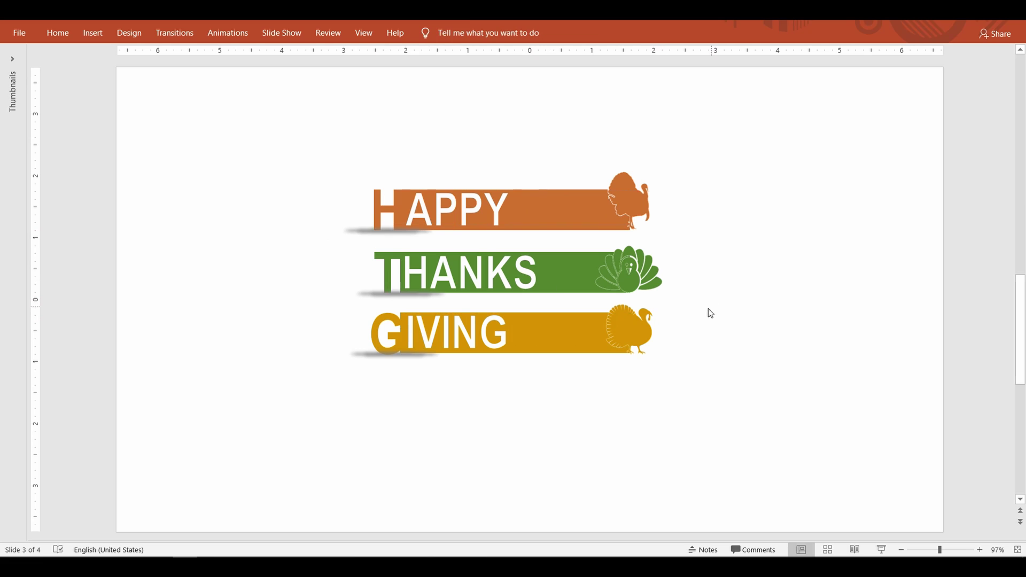
Move the GIVING row up and right and bring it in front of THANKS
{"action": "left_click_drag", "start_coordinate": [700, 396], "coordinate": [314, 300]}
{"action": "left_click_drag", "start_coordinate": [525, 338], "coordinate": [588, 317]}
{"action": "right_click", "coordinate": [575, 311]}
{"action": "left_click", "coordinate": [637, 411]}
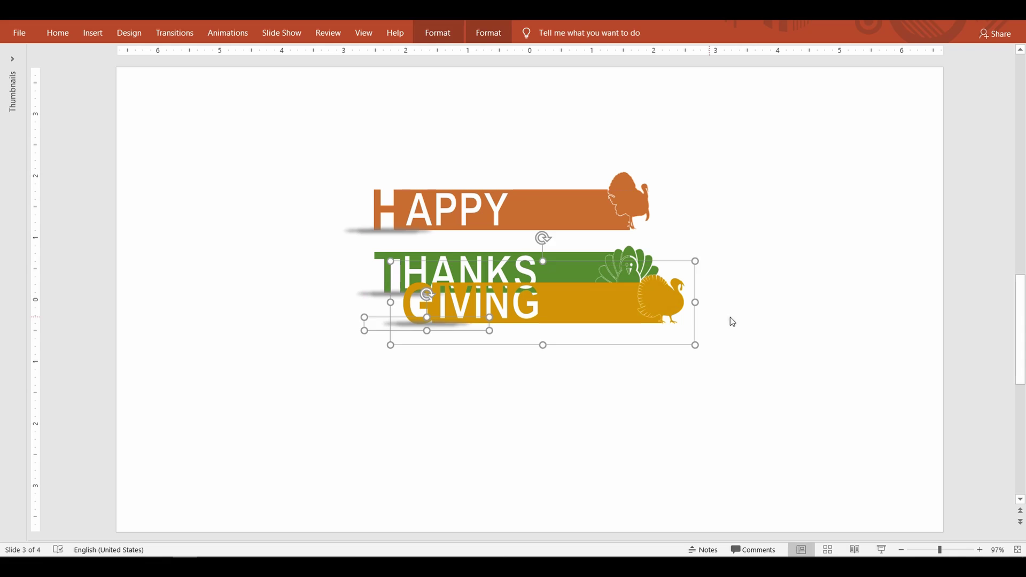
Shift THANKS and GIVING together up and right, tucked behind the HAPPY row
{"action": "left_click_drag", "start_coordinate": [768, 408], "coordinate": [268, 225]}
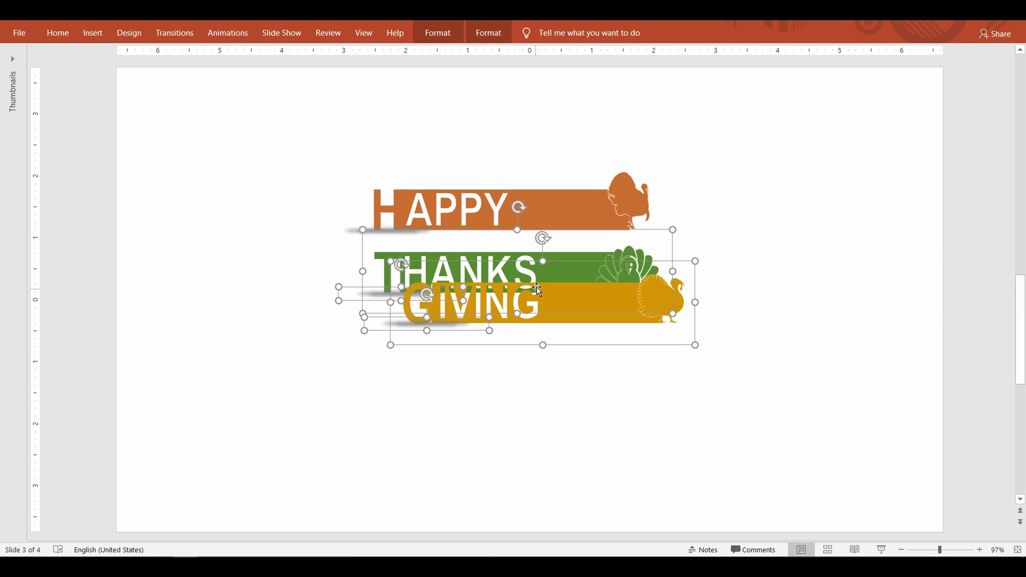
{"action": "left_click_drag", "start_coordinate": [533, 287], "coordinate": [589, 251]}
{"action": "key", "text": "ctrl+x"}
{"action": "key", "text": "ctrl+v"}
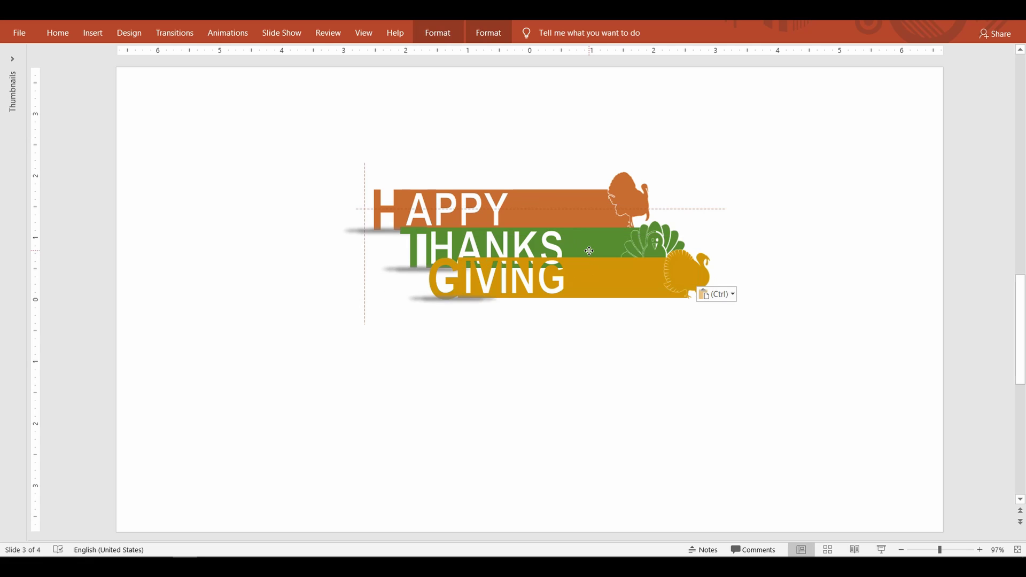
{"action": "right_click", "coordinate": [615, 263]}
{"action": "left_click", "coordinate": [679, 369]}
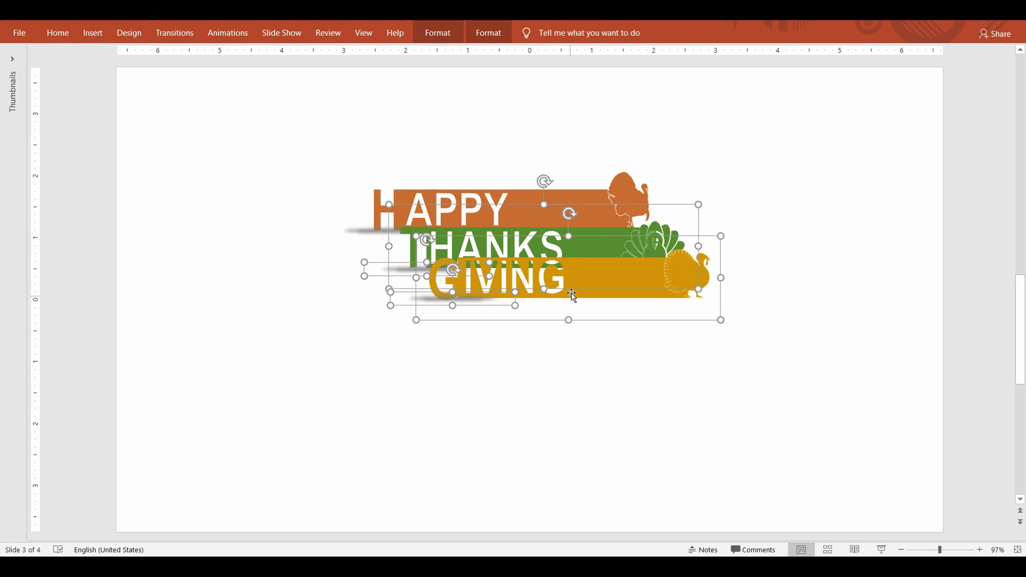
{"action": "left_click_drag", "start_coordinate": [573, 295], "coordinate": [586, 267]}
{"action": "left_click", "coordinate": [543, 373]}
Shift the whole title right and down, then draw a large rectangle around it
{"action": "left_click_drag", "start_coordinate": [761, 424], "coordinate": [287, 103]}
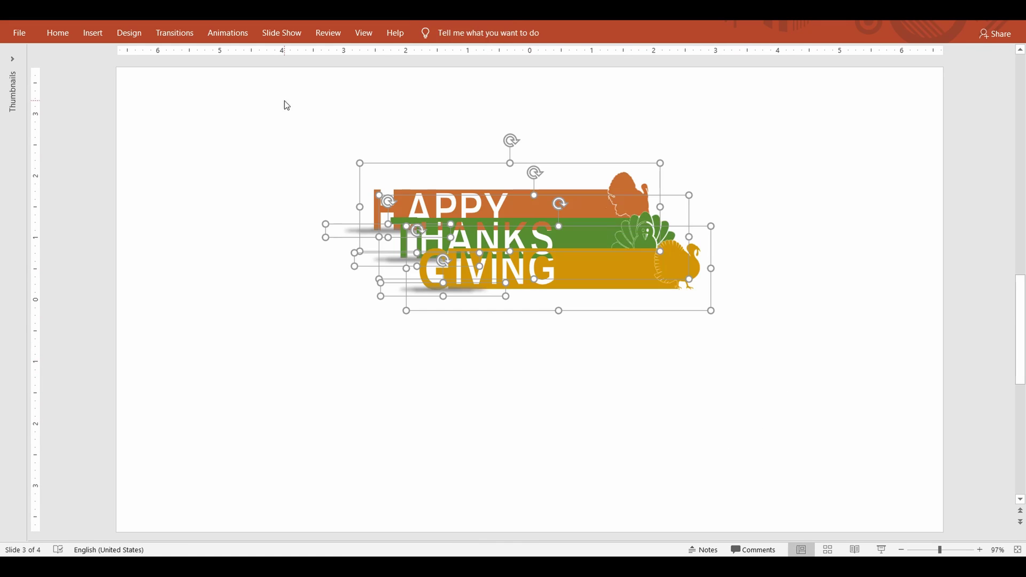
{"action": "left_click_drag", "start_coordinate": [582, 263], "coordinate": [603, 300]}
{"action": "left_click", "coordinate": [795, 325]}
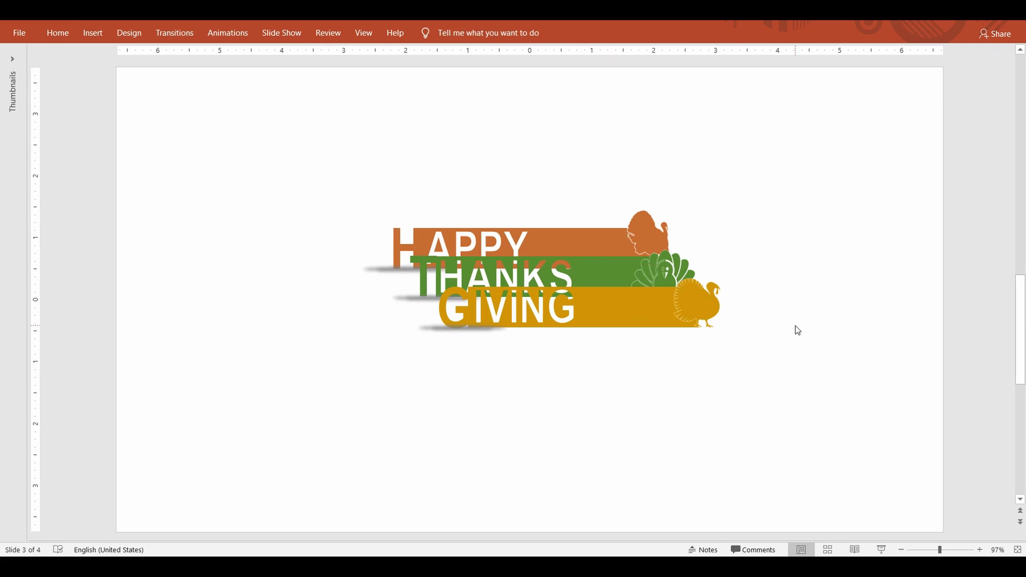
{"action": "left_click", "coordinate": [58, 33]}
{"action": "mouse_move", "coordinate": [300, 152]}
{"action": "left_mouse_down"}
{"action": "mouse_move", "coordinate": [672, 387]}
{"action": "mouse_move", "coordinate": [822, 424]}
{"action": "left_mouse_up"}
Make the rectangle light grey with no outline, send it behind the title, and centre it
{"action": "left_click", "coordinate": [433, 31]}
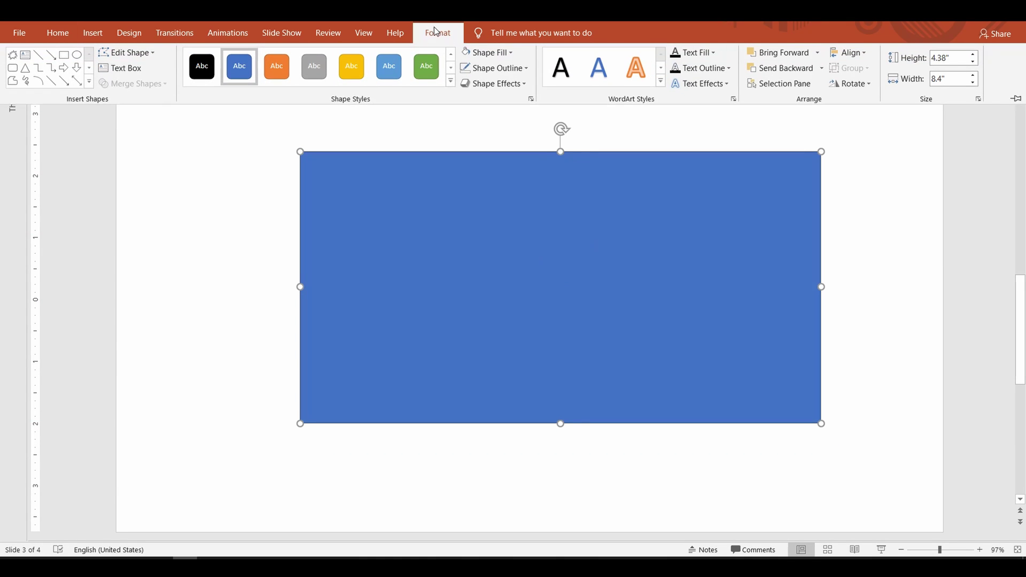
{"action": "left_click", "coordinate": [484, 53]}
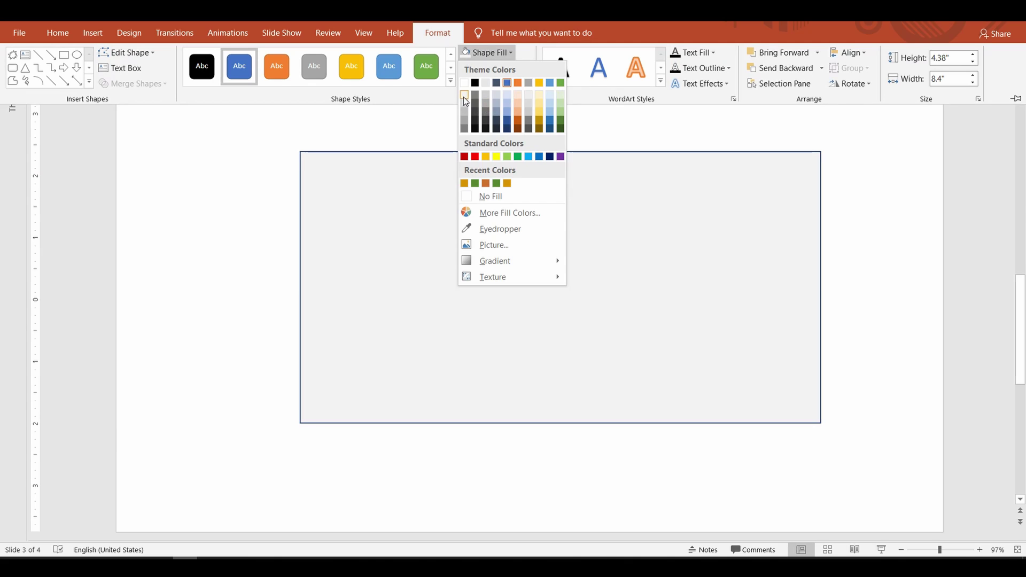
{"action": "left_click", "coordinate": [464, 96]}
{"action": "left_click", "coordinate": [494, 68]}
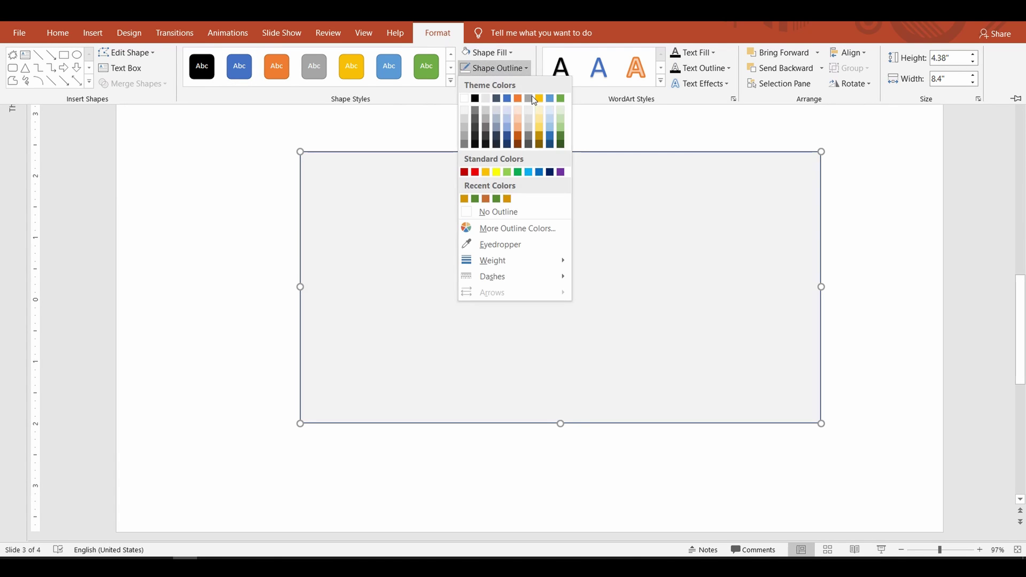
{"action": "left_click", "coordinate": [515, 213]}
{"action": "left_click", "coordinate": [442, 220]}
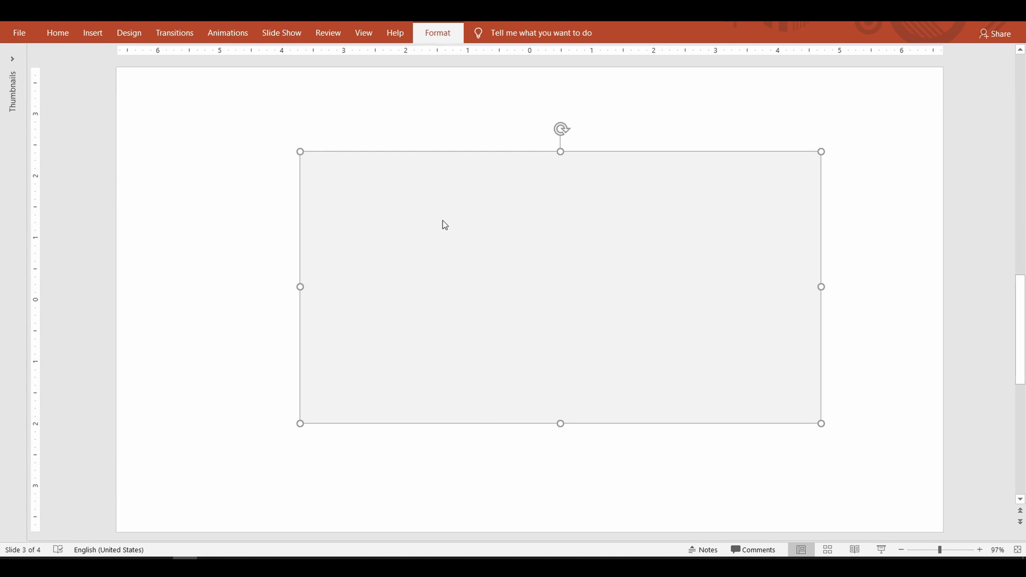
{"action": "right_click", "coordinate": [443, 221]}
{"action": "left_click", "coordinate": [503, 368]}
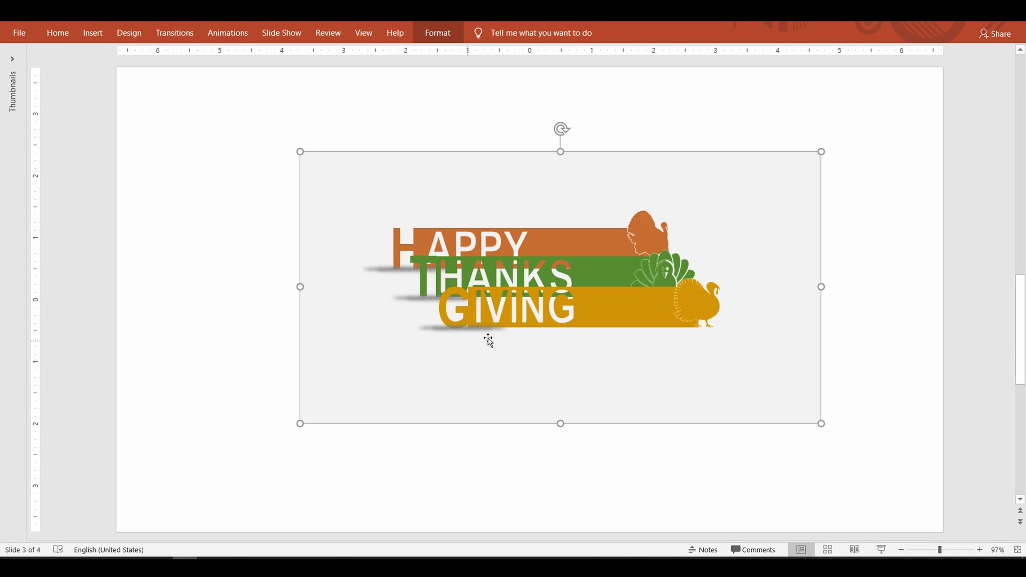
{"action": "left_click_drag", "start_coordinate": [678, 383], "coordinate": [644, 375]}
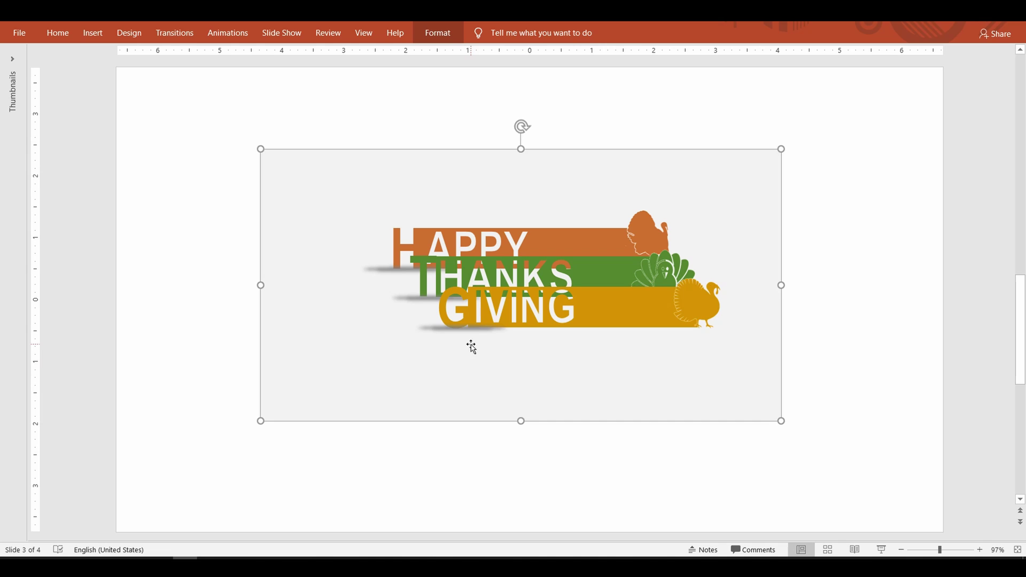
{"action": "left_click", "coordinate": [807, 309]}
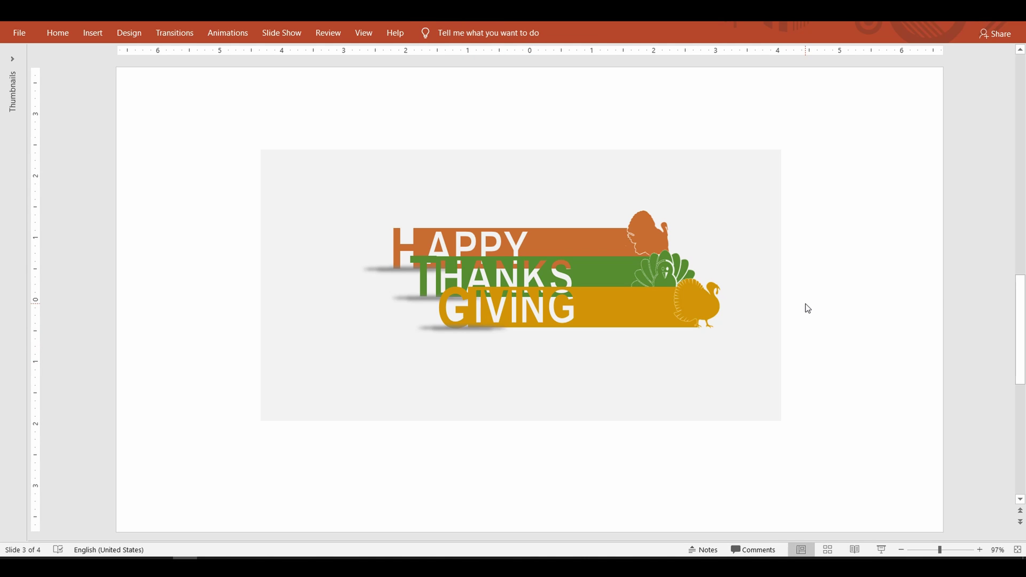
Paste the wooden-table photo behind the title and send the grey panel behind the photo
{"action": "key", "text": "ctrl+v"}
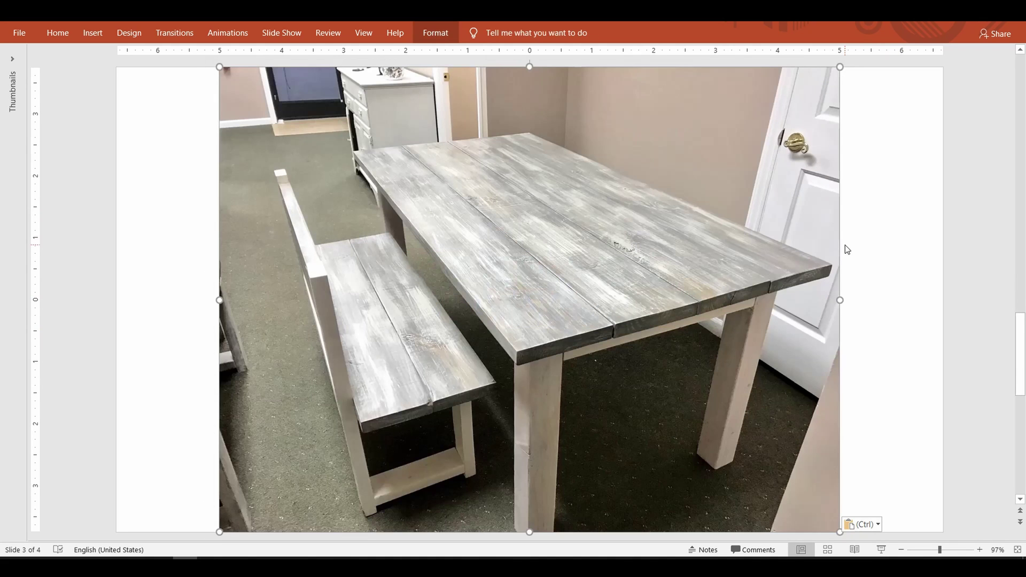
{"action": "right_click", "coordinate": [575, 238]}
{"action": "left_click", "coordinate": [620, 367]}
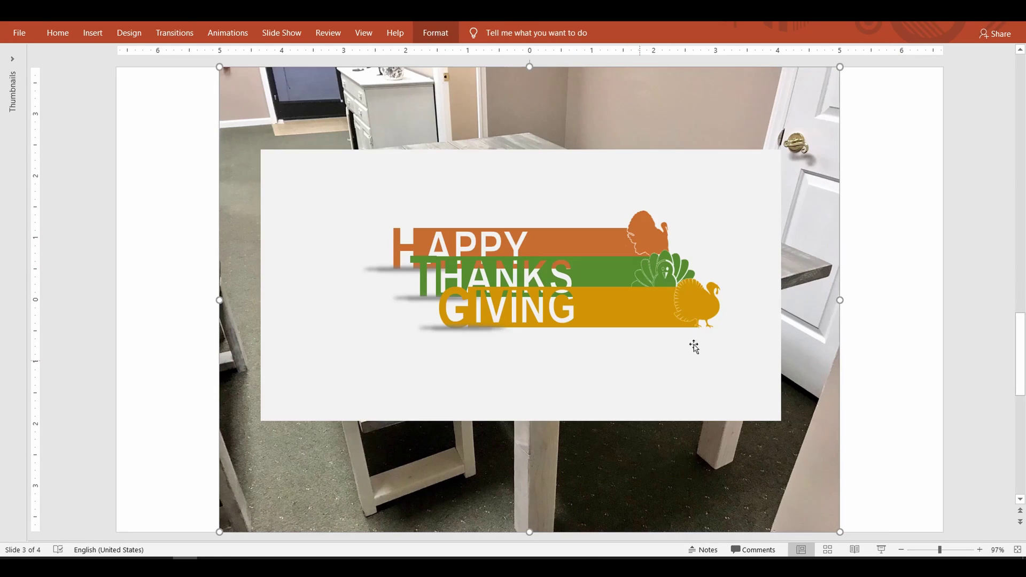
{"action": "left_click", "coordinate": [870, 260]}
{"action": "left_click", "coordinate": [714, 213]}
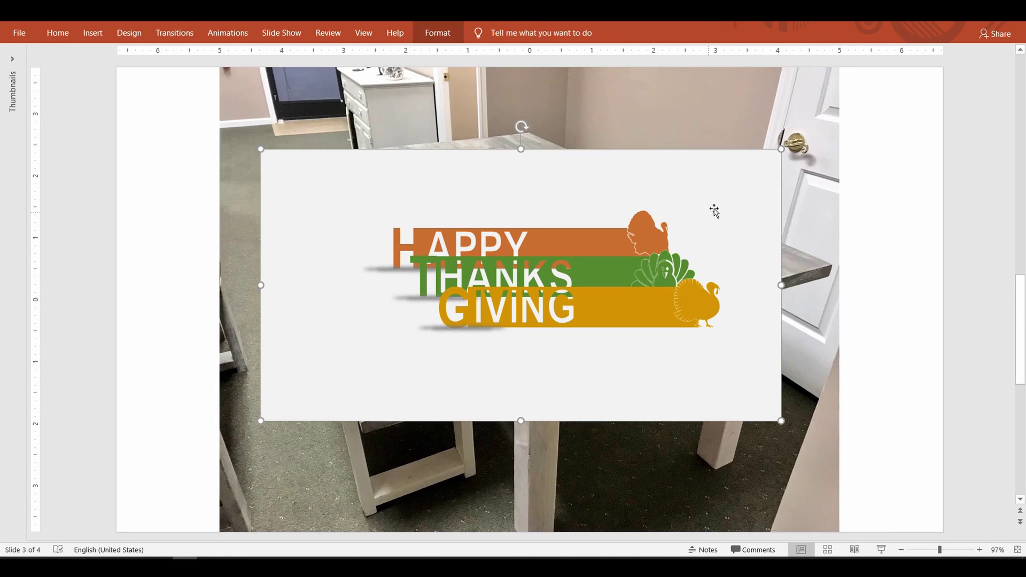
{"action": "right_click", "coordinate": [716, 208]}
{"action": "left_click", "coordinate": [762, 353]}
{"action": "left_click", "coordinate": [947, 277]}
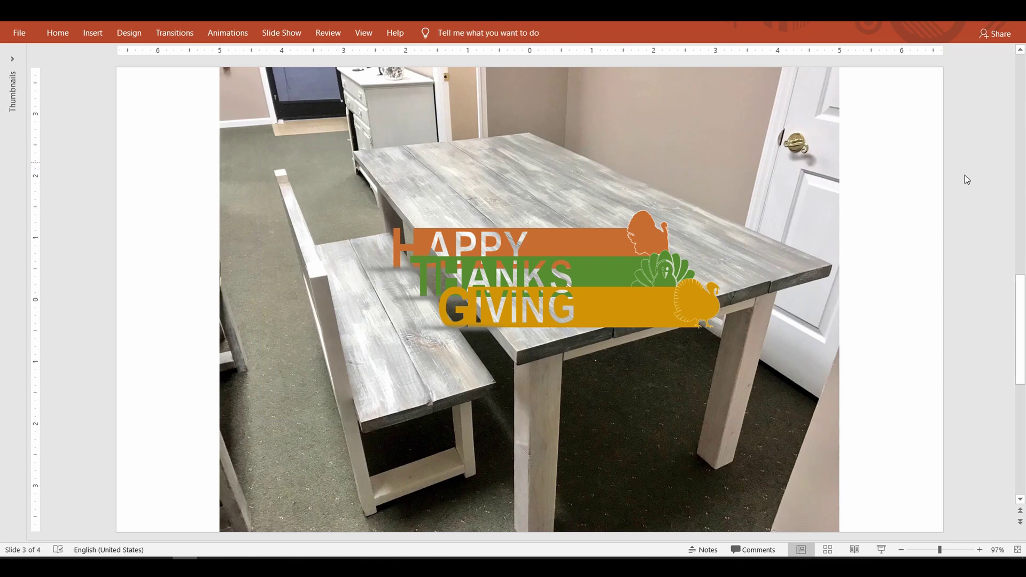
Move the whole title up and right onto the tabletop
{"action": "left_click_drag", "start_coordinate": [972, 162], "coordinate": [316, 368]}
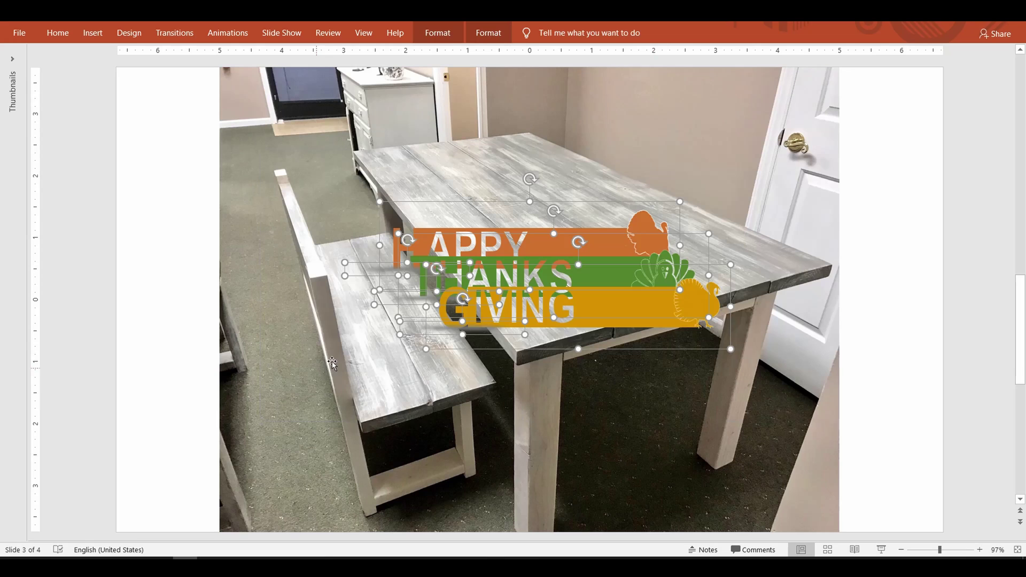
{"action": "left_click_drag", "start_coordinate": [601, 302], "coordinate": [650, 244]}
{"action": "left_click", "coordinate": [888, 279]}
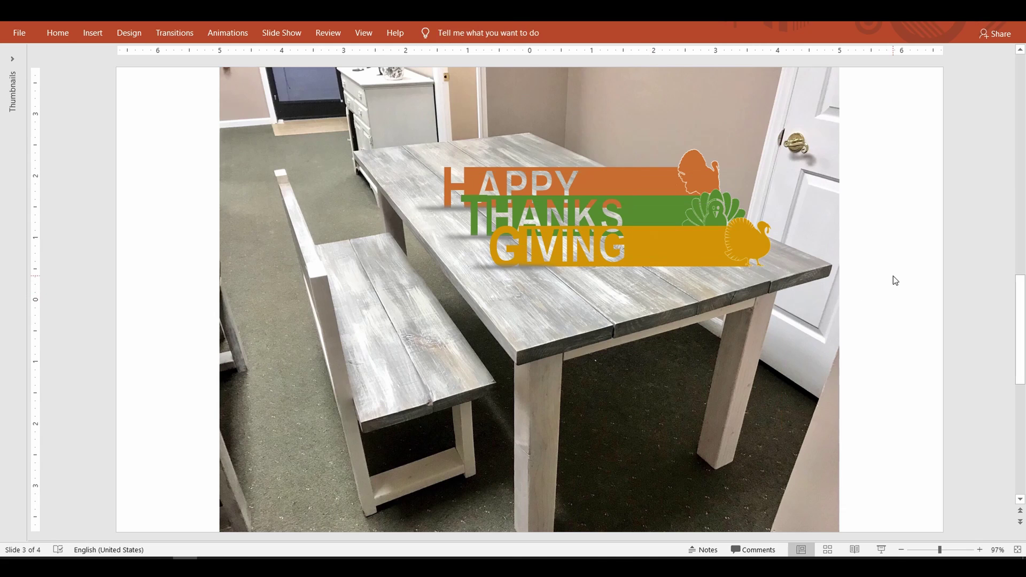